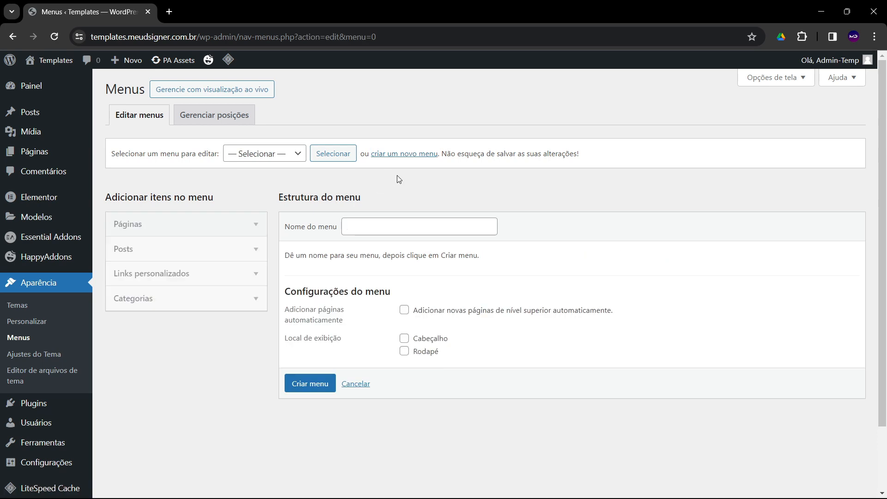
Create a new navigation menu named "Menu Teste"
left_click(388, 228)
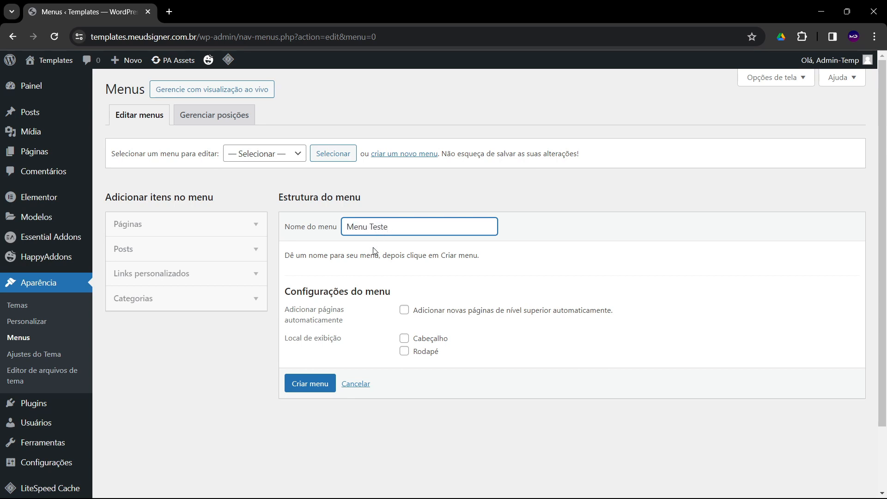
left_click(307, 384)
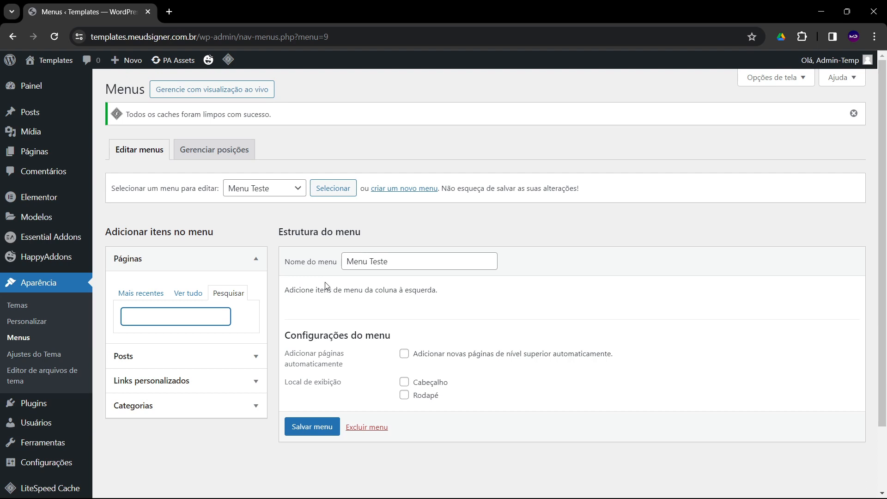
Add a custom link with the text "Home" and the URL "#" to Menu Teste
scroll(311, 285, "down", 1)
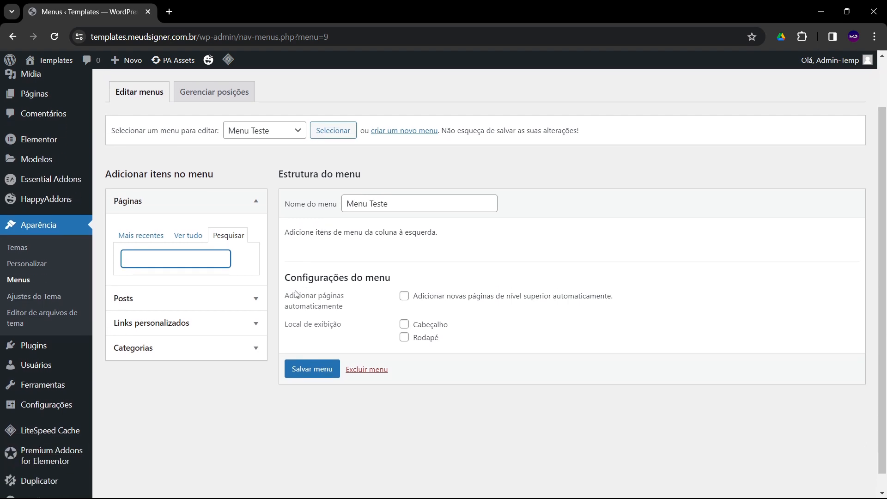
left_click(237, 322)
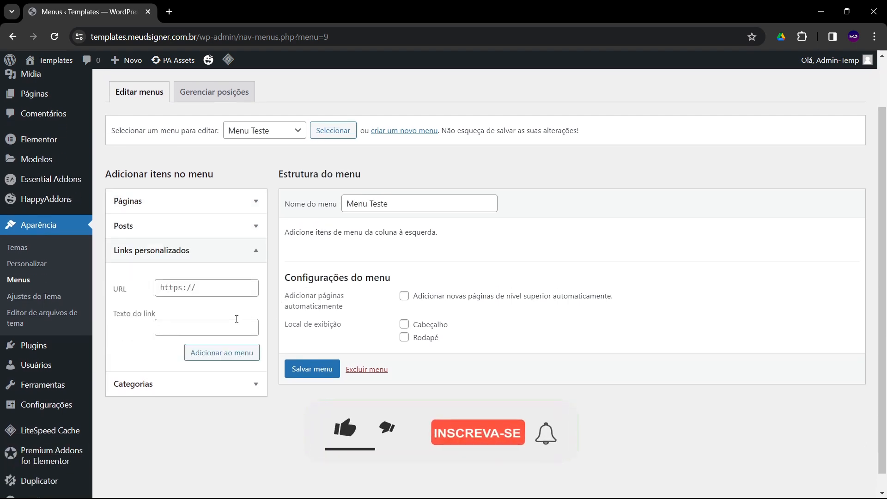
left_click(234, 292)
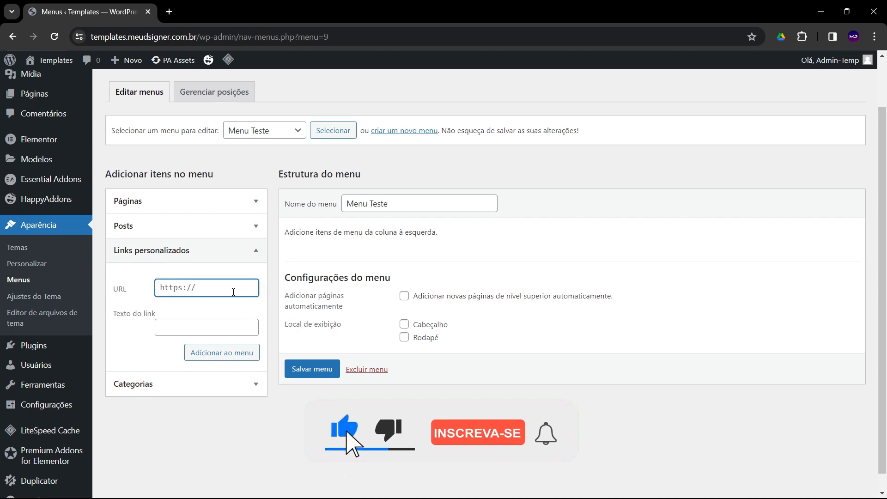
type("#")
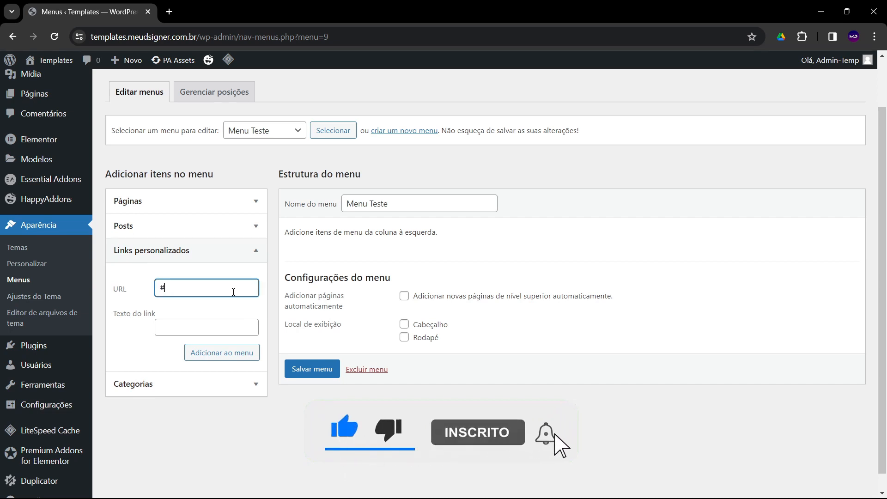
key("Tab")
type("H")
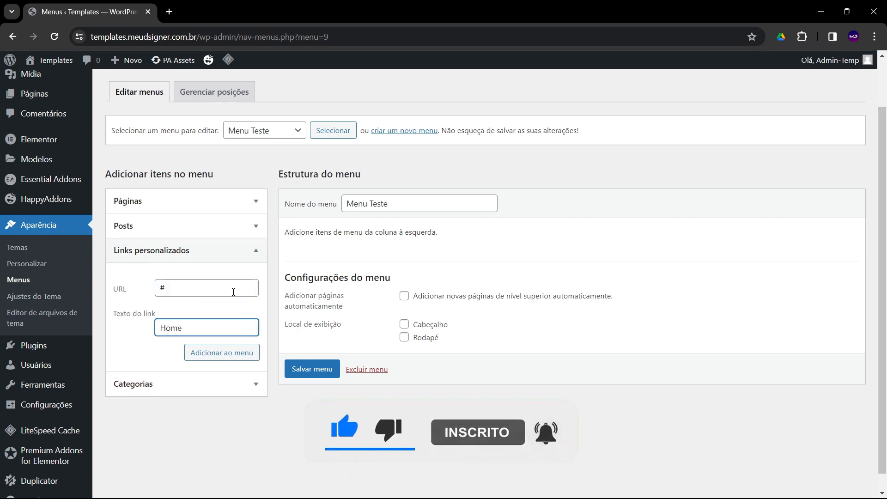
type("ome")
left_click(217, 353)
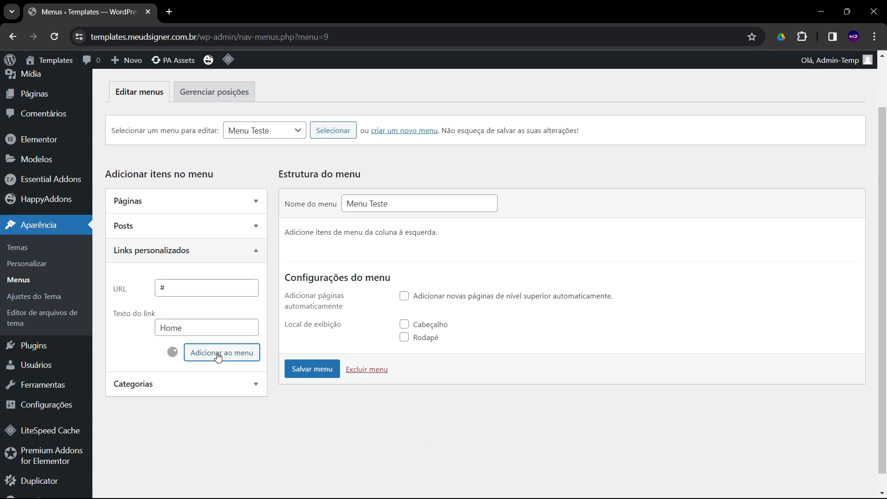
Add a custom link with the text "Quem Somos" and the URL "#" to the menu
left_click(204, 290)
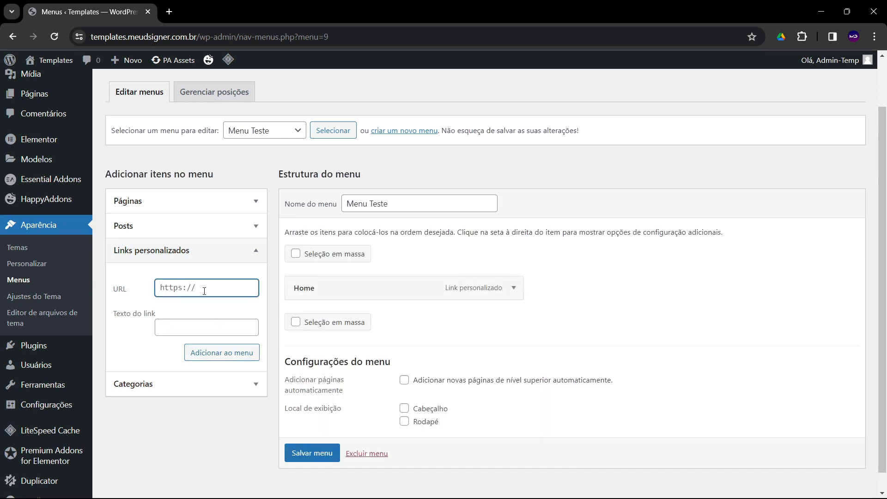
left_click(200, 331)
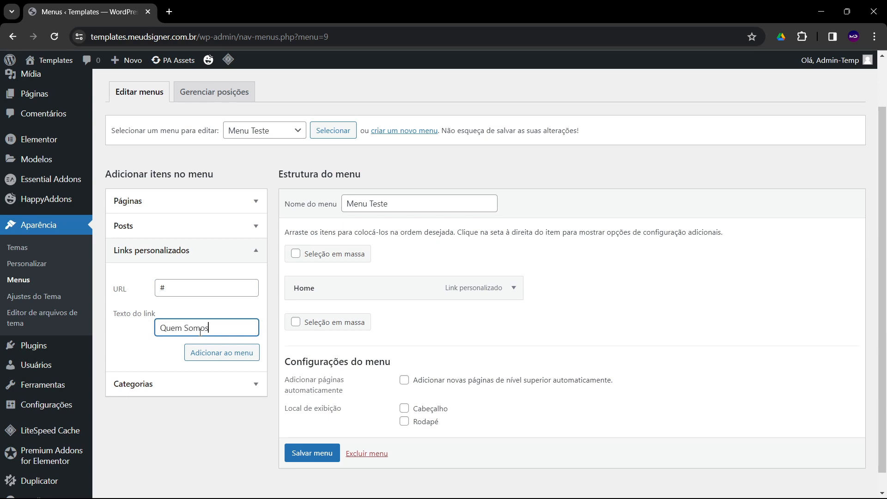
left_click(217, 352)
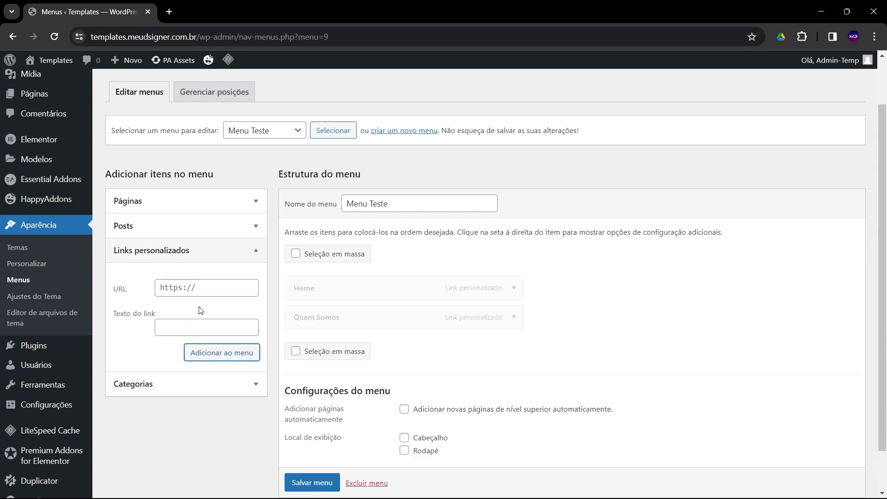
Add a custom link with the text "Contato" and the URL "#", and save the menu
left_click(188, 285)
type("#")
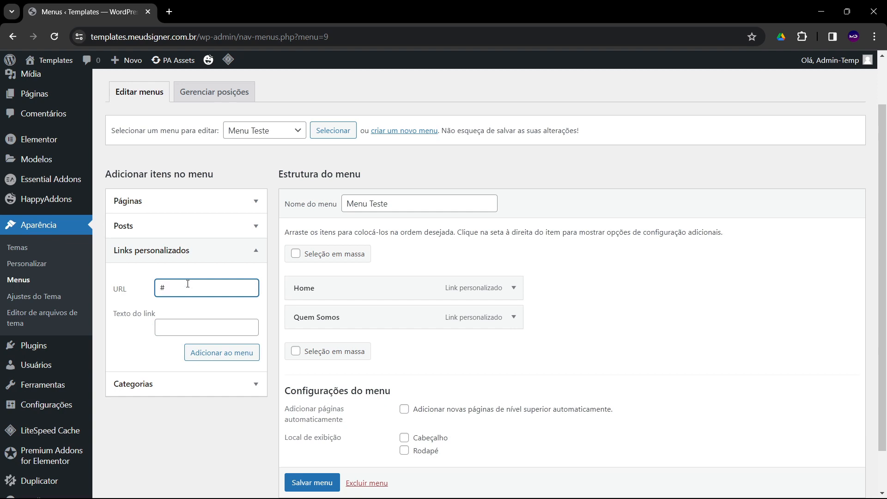
left_click(186, 328)
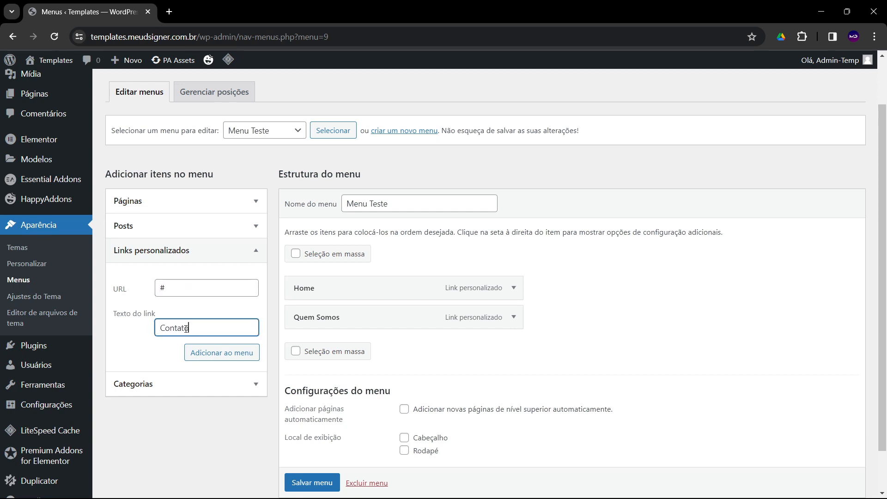
left_click(223, 353)
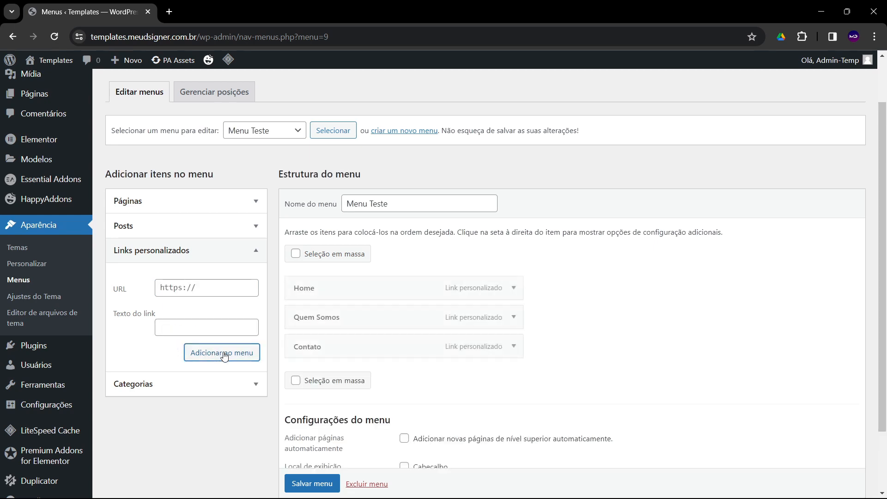
scroll(266, 361, "down", 3)
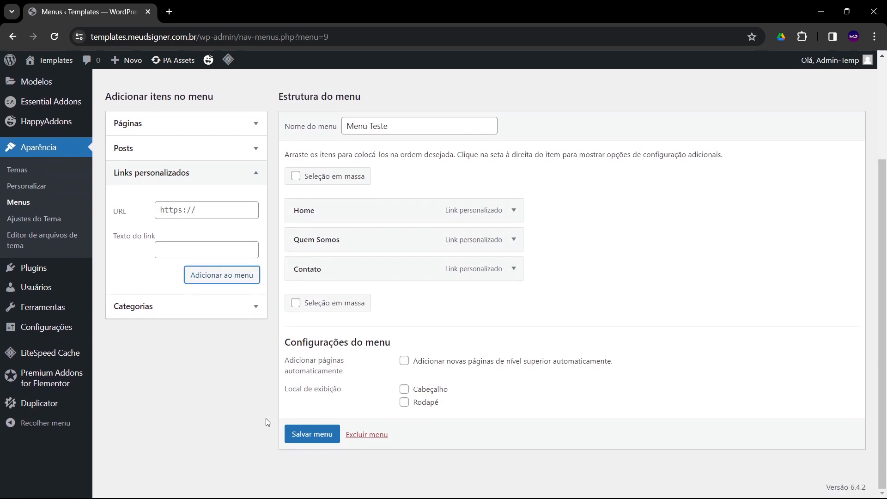
left_click(316, 435)
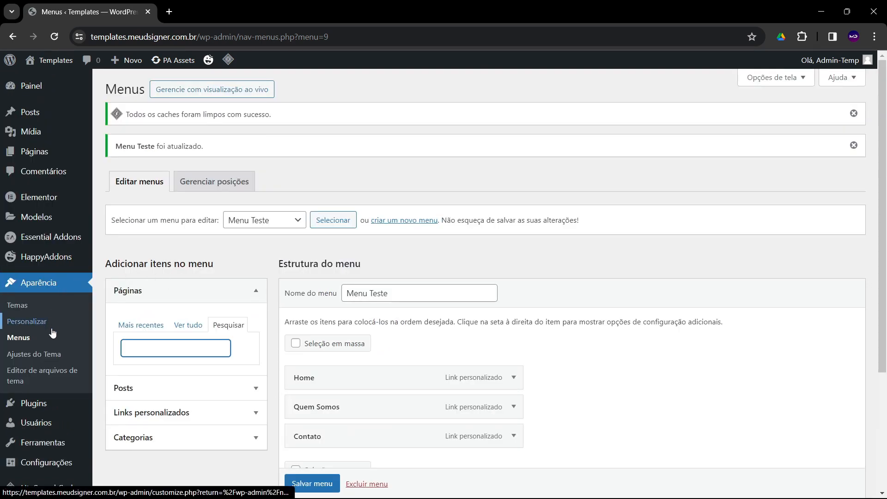
Create a new Elementor template of type Header named "Menu"
mouse_move(48, 223)
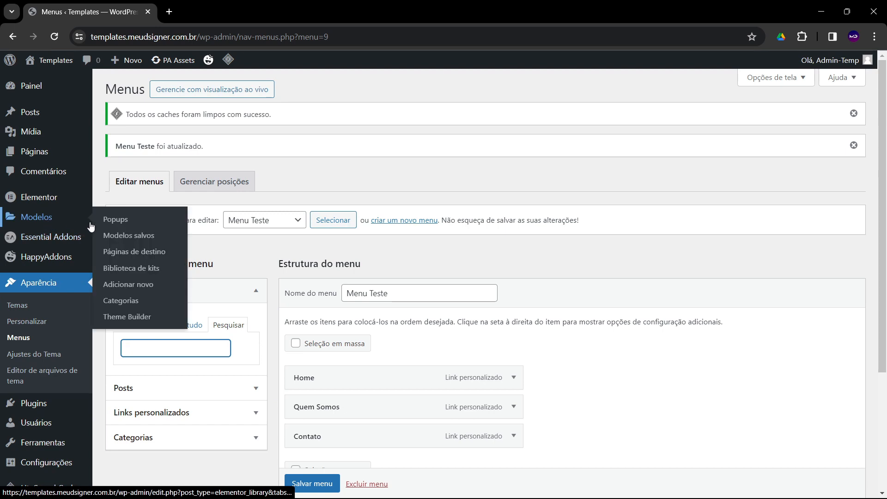
left_click(137, 285)
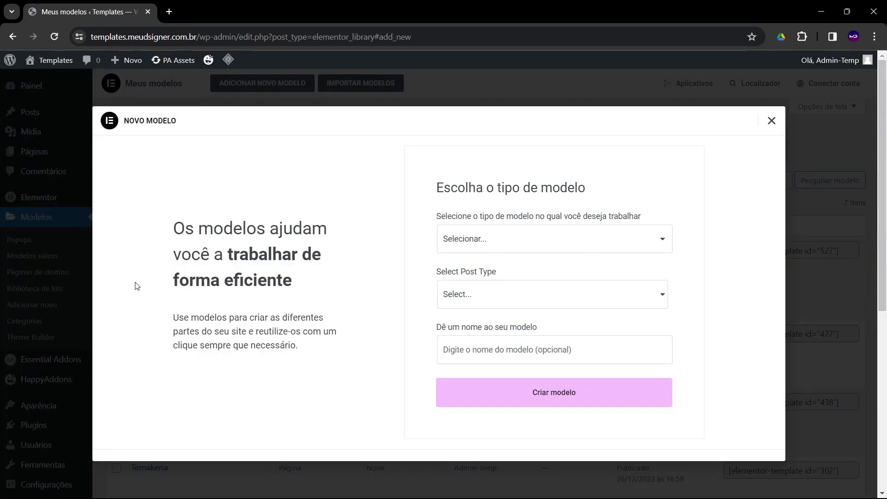
left_click(558, 243)
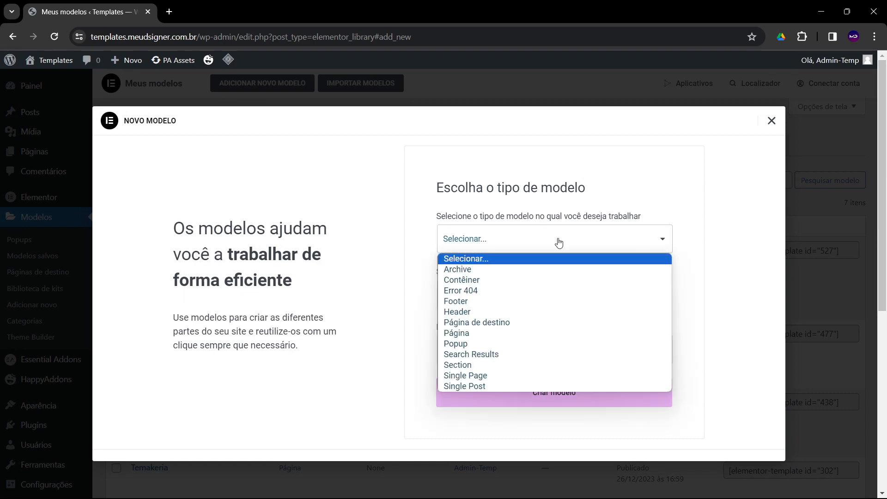
left_click(496, 312)
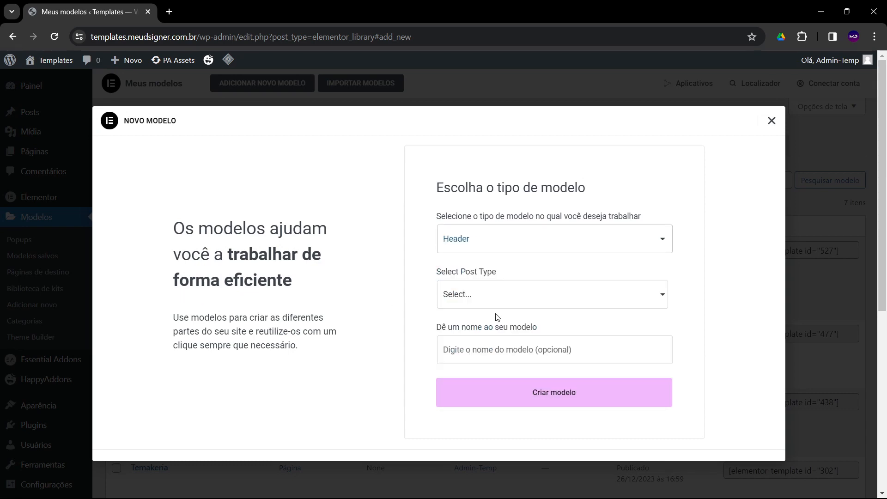
left_click(485, 347)
type("Menu")
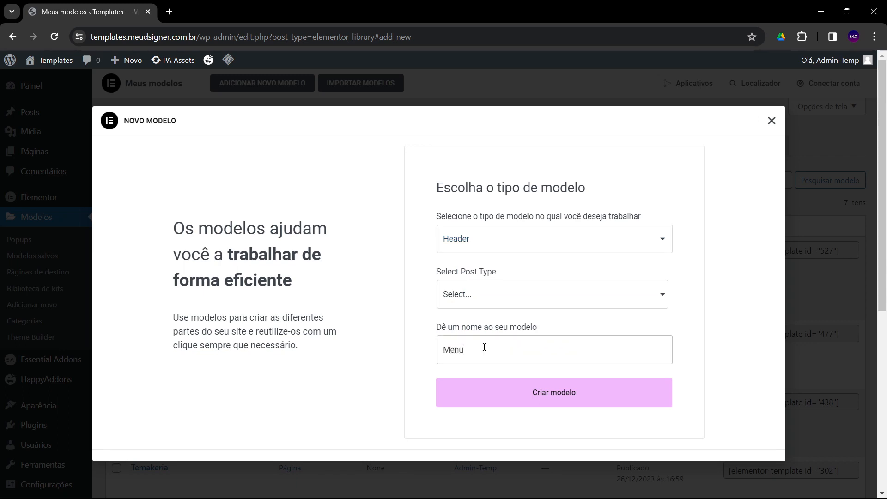
left_click(492, 397)
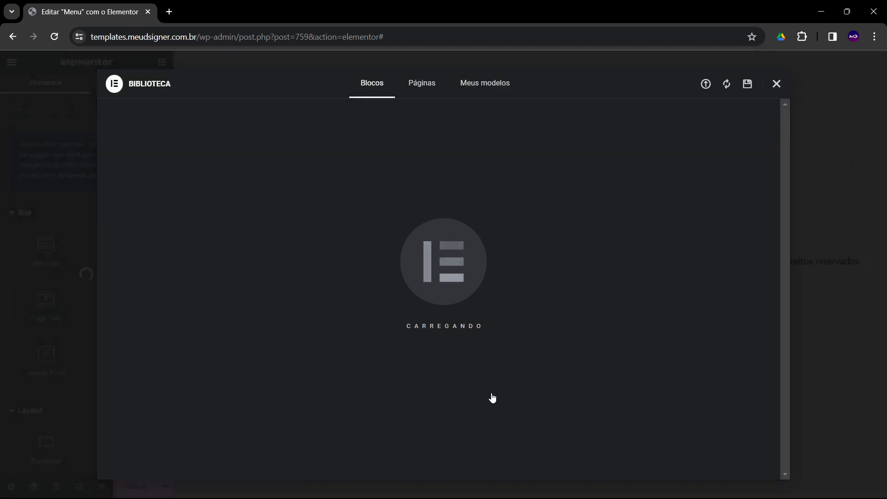
Dismiss the template library and add a container with two equal columns to the header
left_click(773, 88)
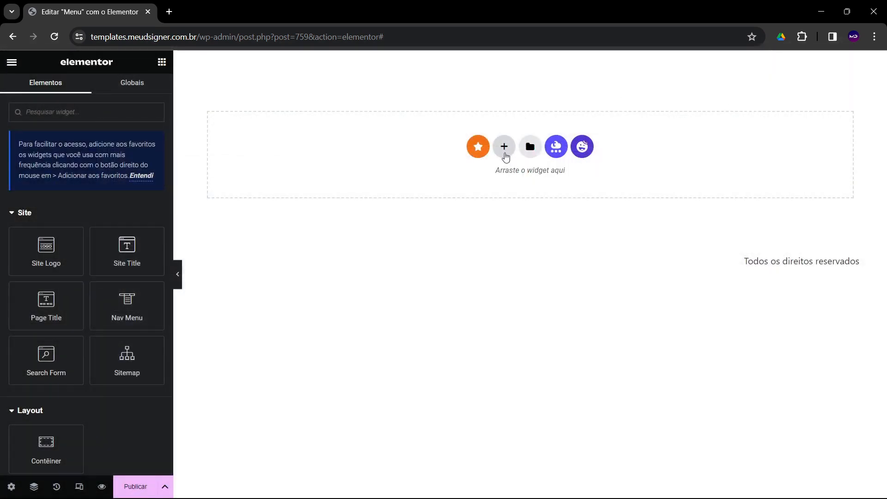
left_click(504, 148)
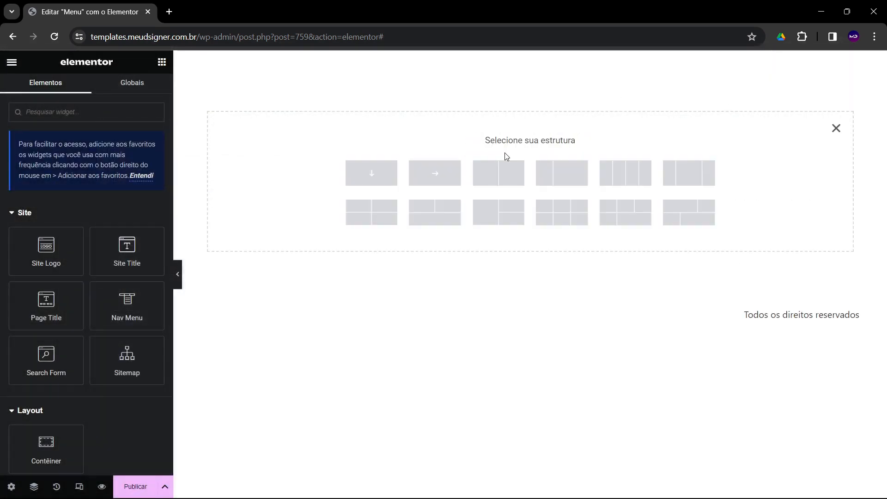
left_click(499, 180)
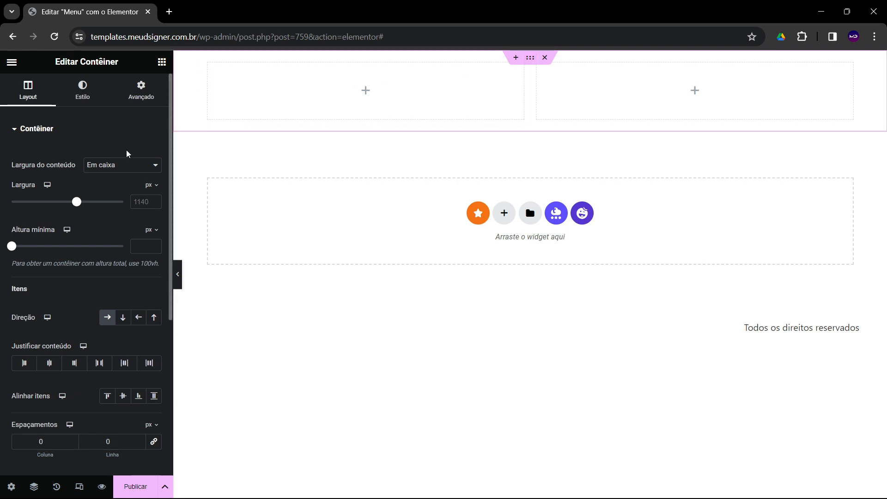
Set the container's content width to "Largura total" and unlink its margin and padding values, leaving them all at 0
left_click(113, 166)
left_click(106, 186)
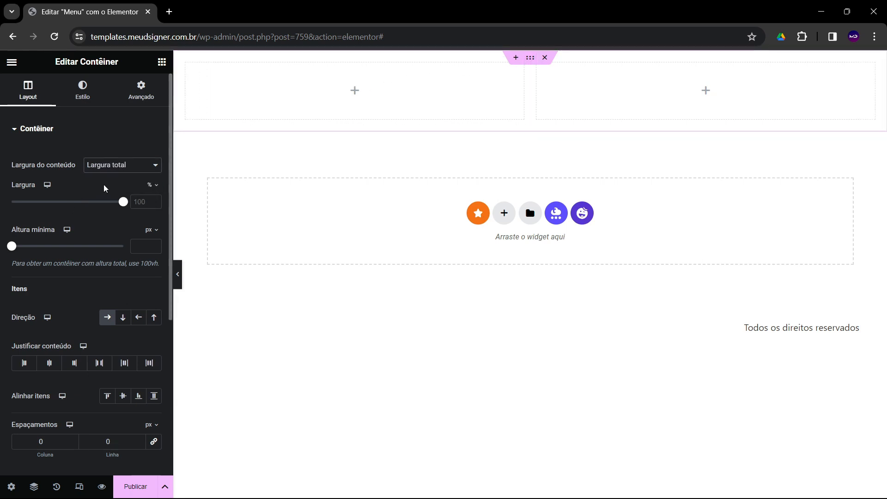
left_click(138, 97)
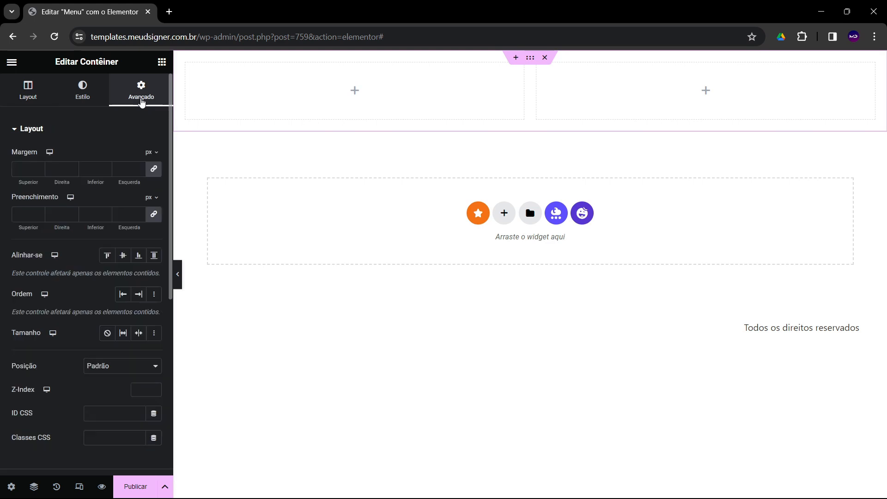
left_click(155, 170)
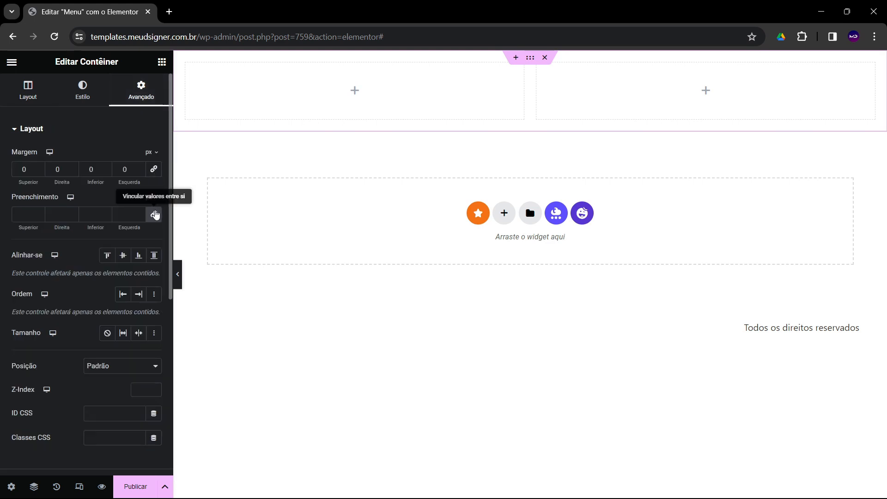
left_click(154, 216)
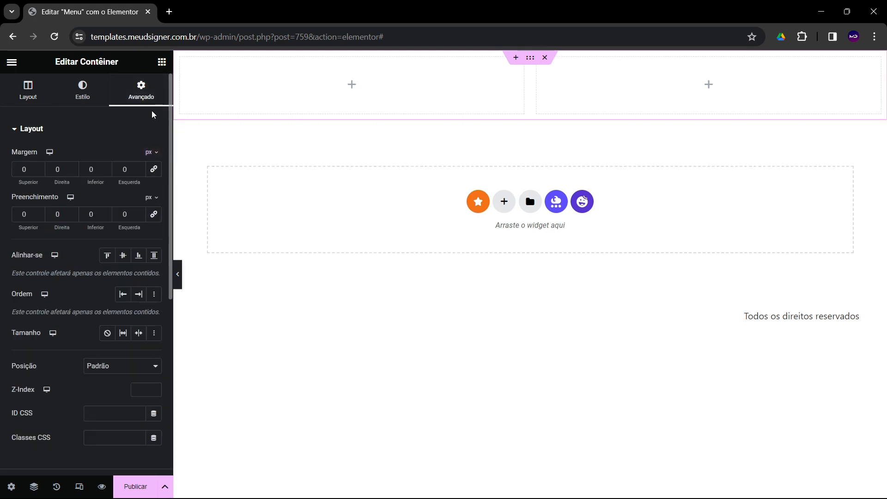
Place a Site Logo widget in the container's first column and a Nav Menu widget in its second column
left_click(161, 62)
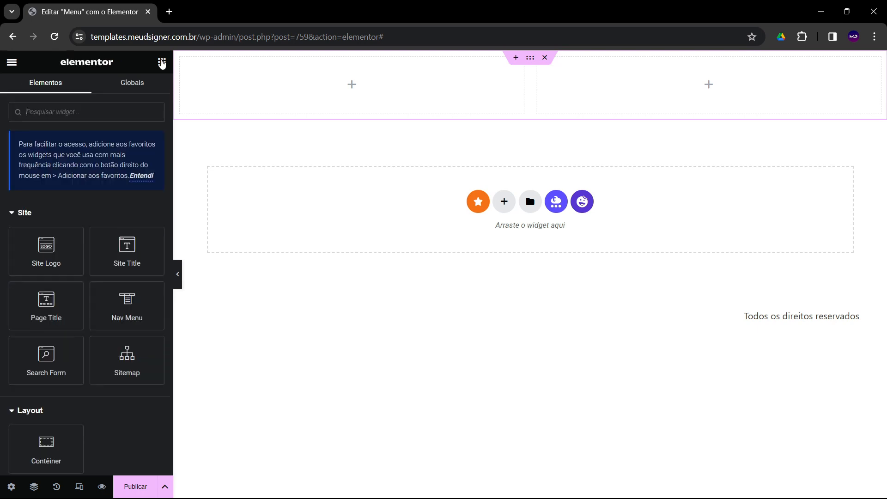
left_click_drag(56, 250, 321, 89)
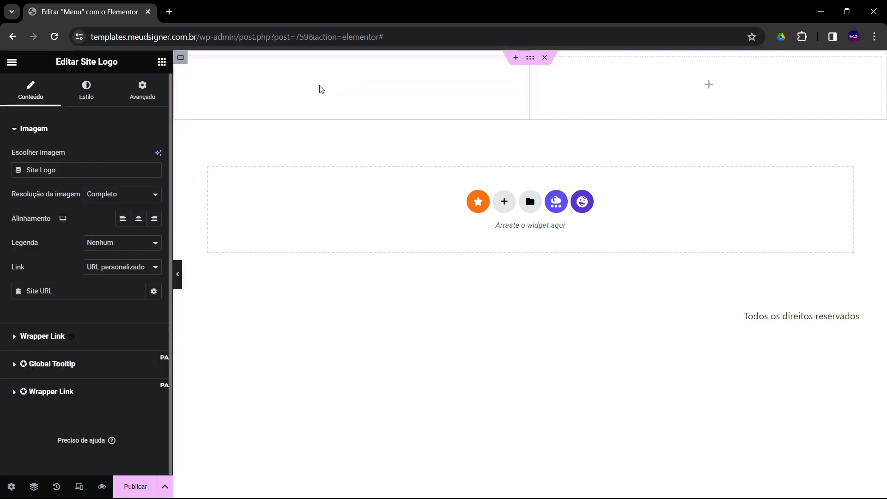
left_click(322, 90)
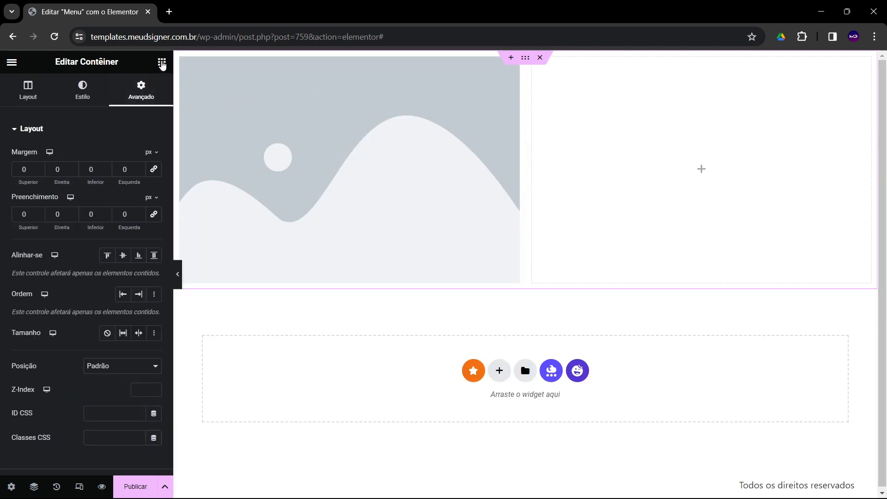
left_click(161, 62)
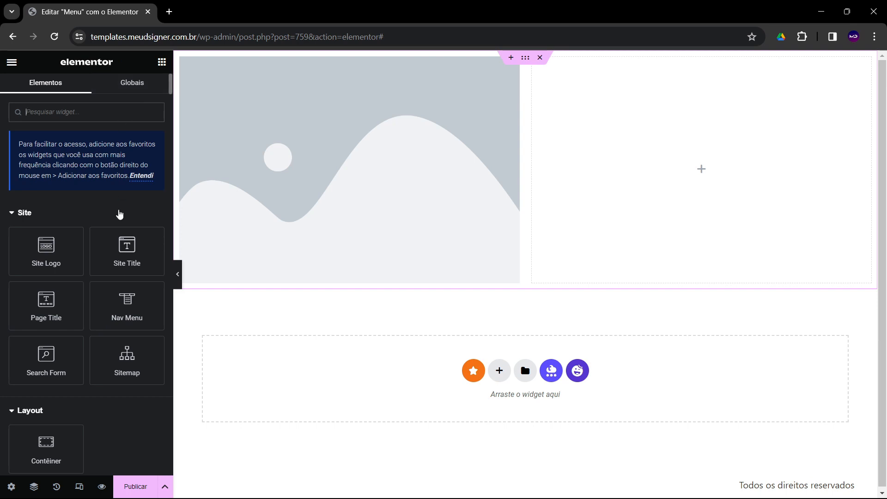
left_click_drag(120, 320, 661, 173)
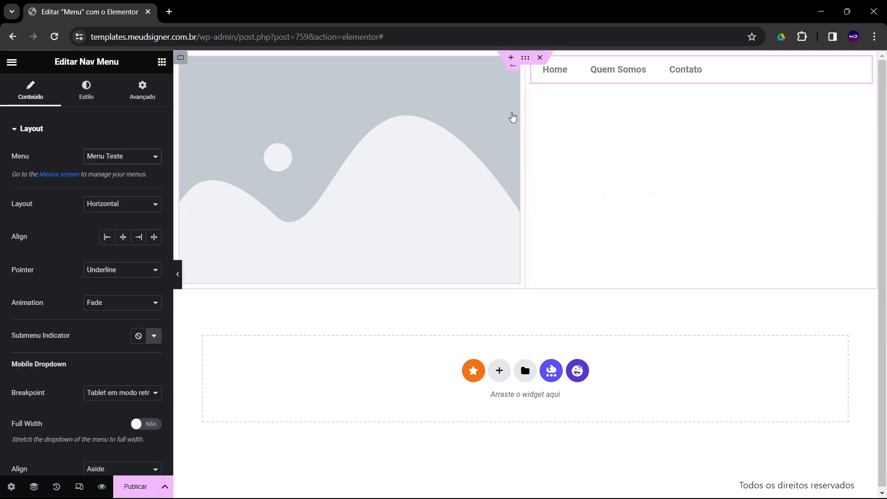
Set the site logo to Logo-Branco.png from the media library in the site identity settings, save, and return to the header
left_click(480, 78)
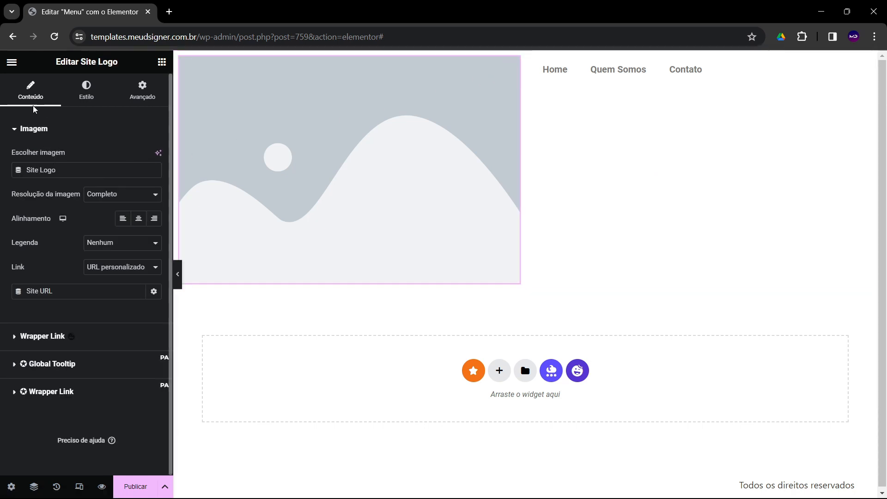
left_click(12, 62)
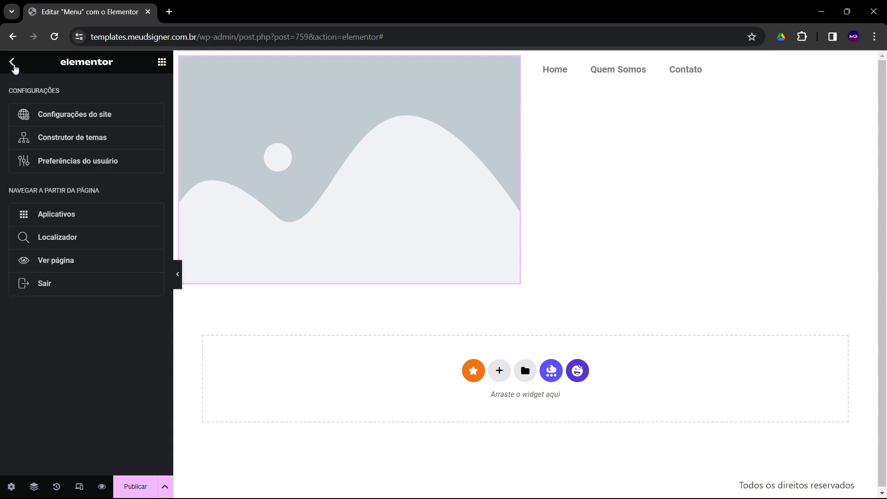
left_click(71, 121)
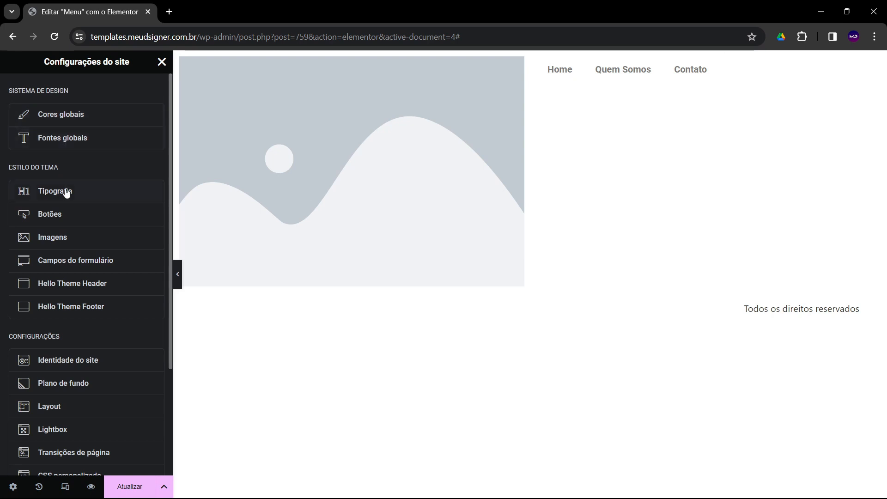
left_click(70, 369)
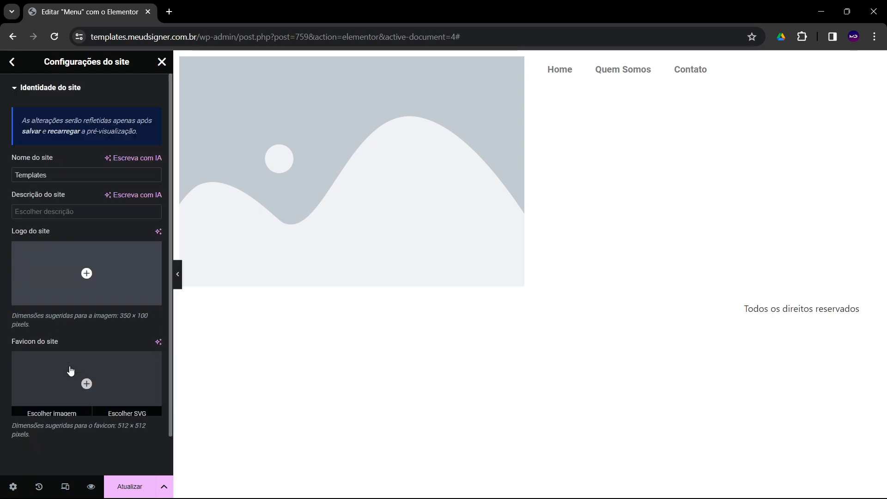
left_click(83, 277)
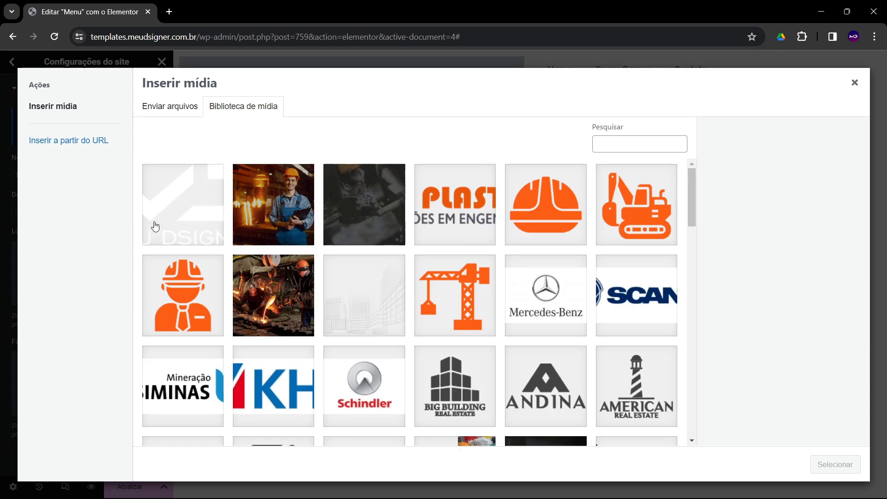
left_click(180, 199)
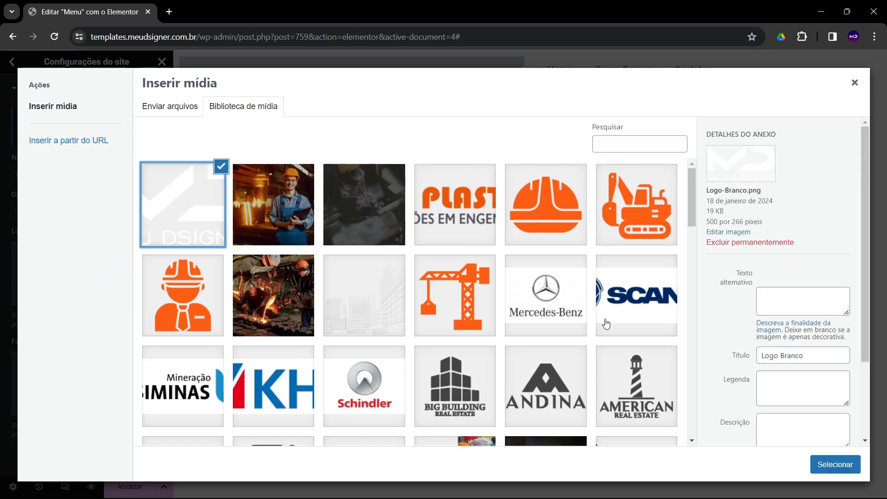
left_click(841, 473)
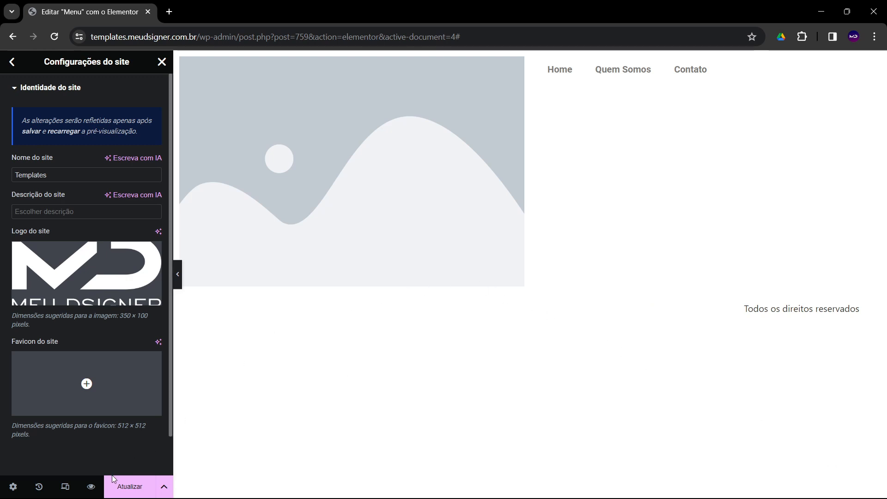
left_click(133, 487)
left_click(162, 62)
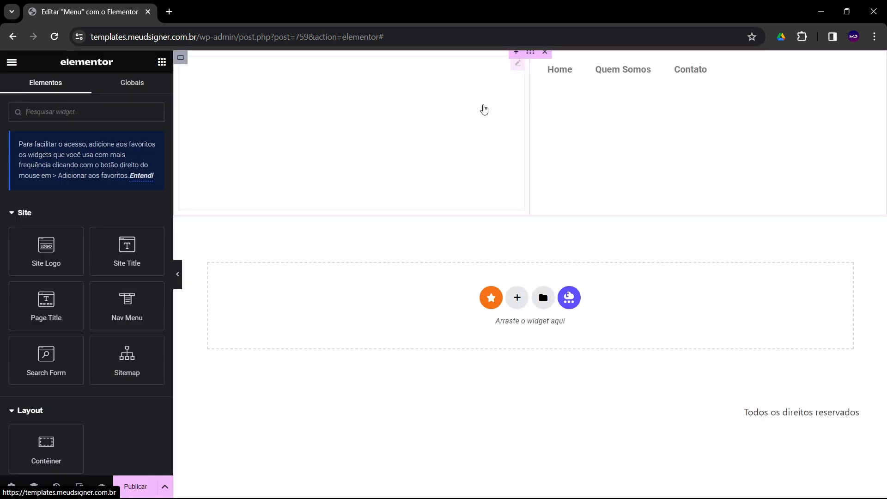
Give the header's outer container a classic background in black, #000000
left_click(529, 59)
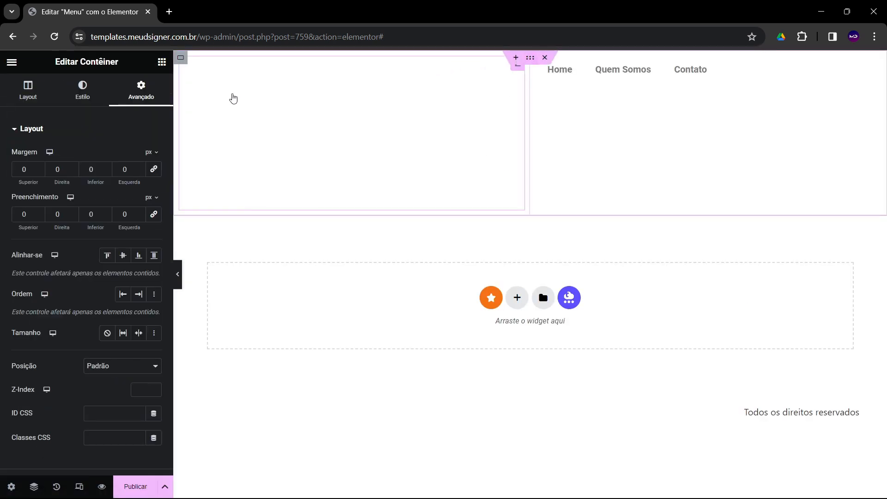
left_click(77, 99)
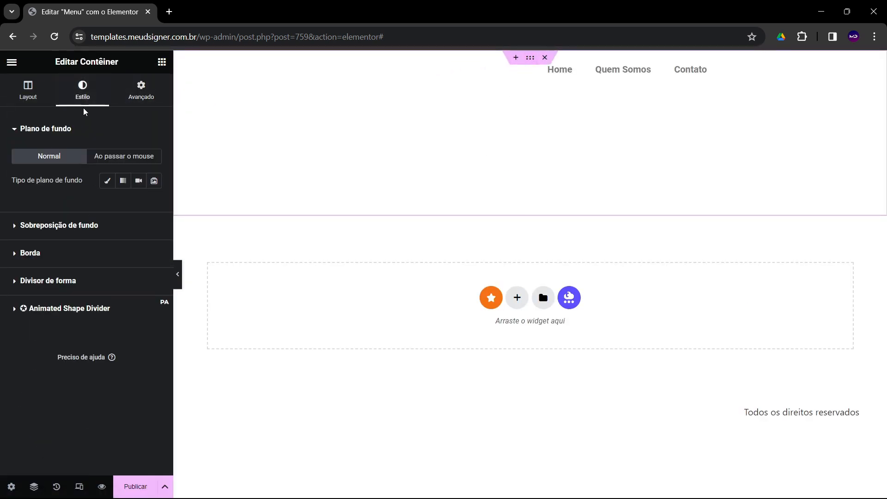
left_click(107, 180)
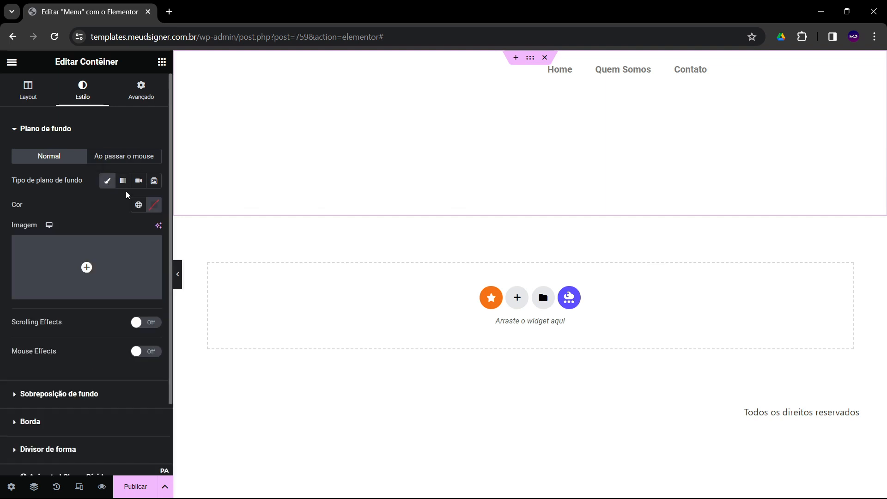
left_click(154, 208)
left_click(153, 336)
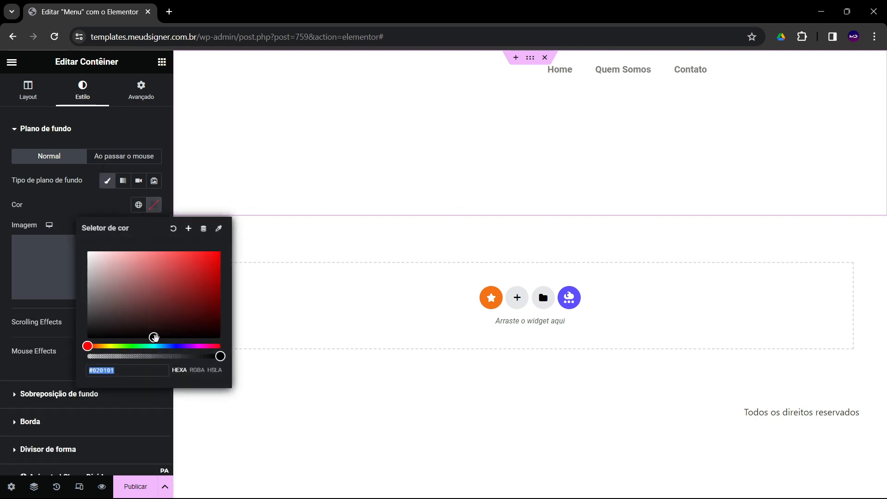
left_click_drag(154, 336, 81, 348)
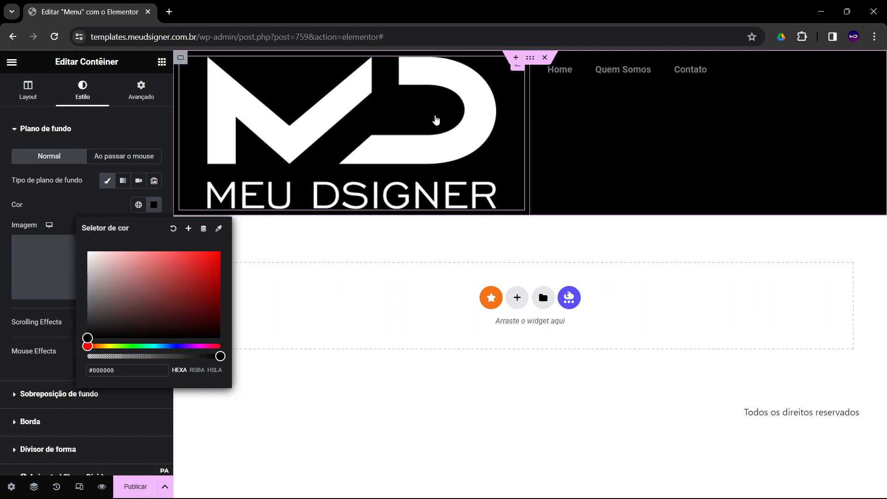
Set the logo column's width to 30% and the menu column's width to 70%
left_click(180, 57)
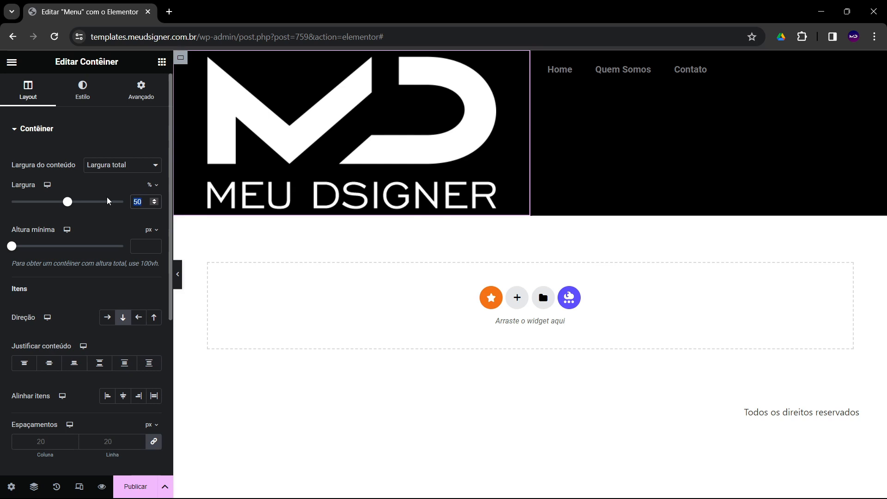
type("30")
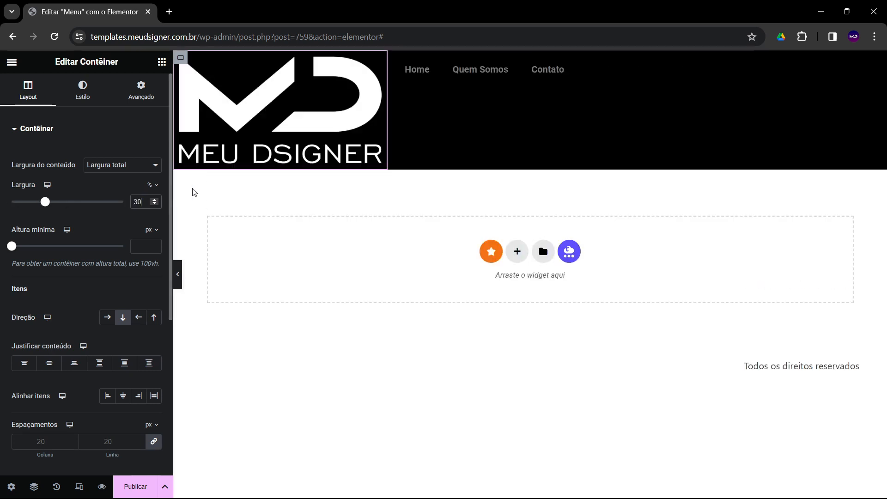
left_click(395, 58)
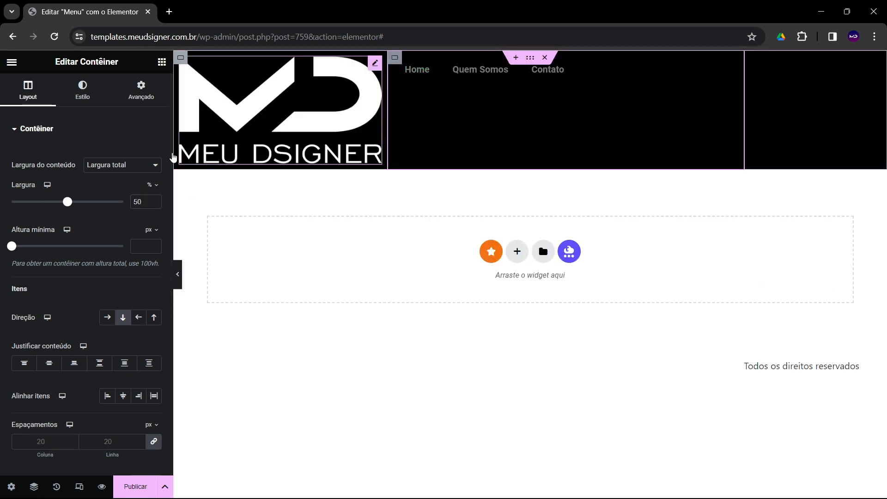
double_click(138, 202)
type("70")
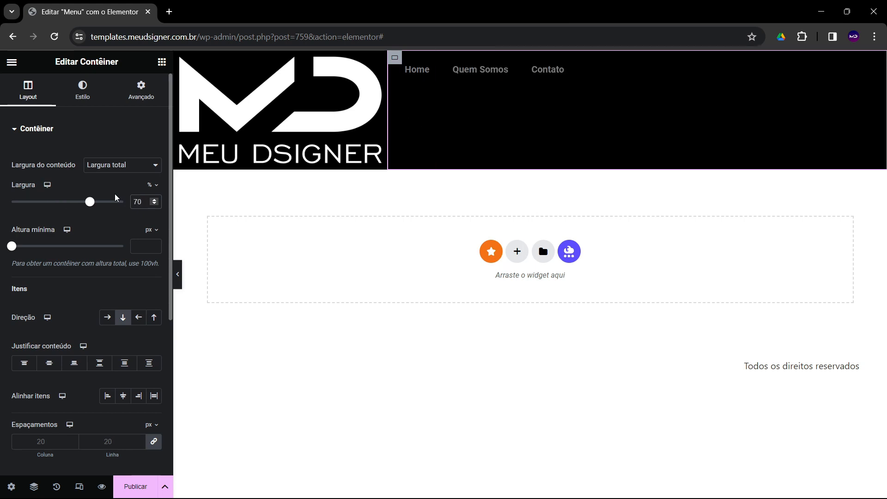
Set the site logo's maximum width to 100% and its width to 35%
left_click(221, 91)
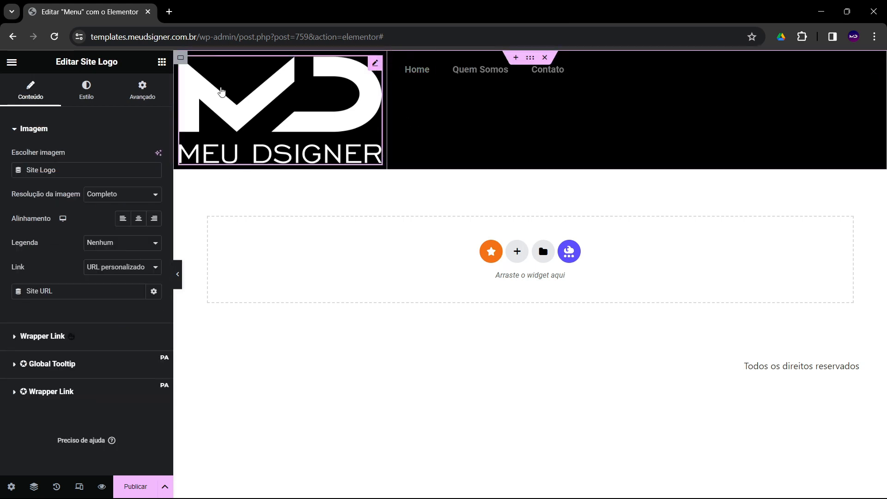
left_click(86, 96)
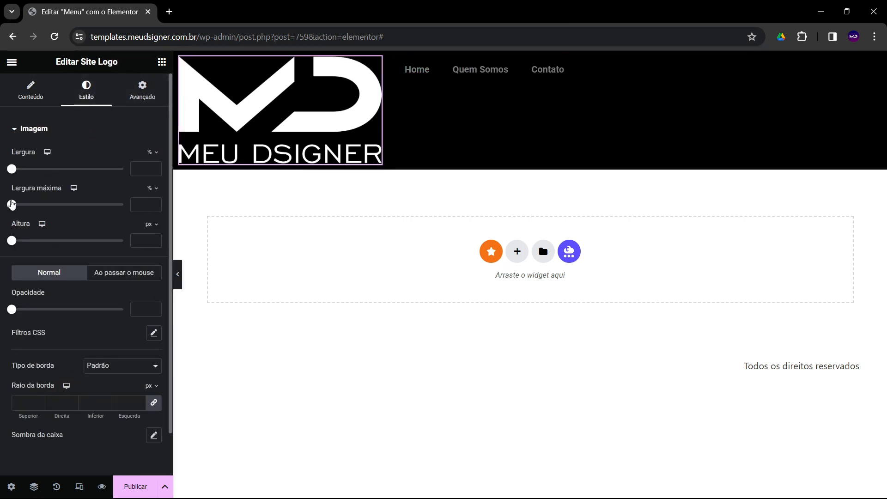
left_click_drag(12, 204, 123, 204)
left_click_drag(11, 169, 49, 170)
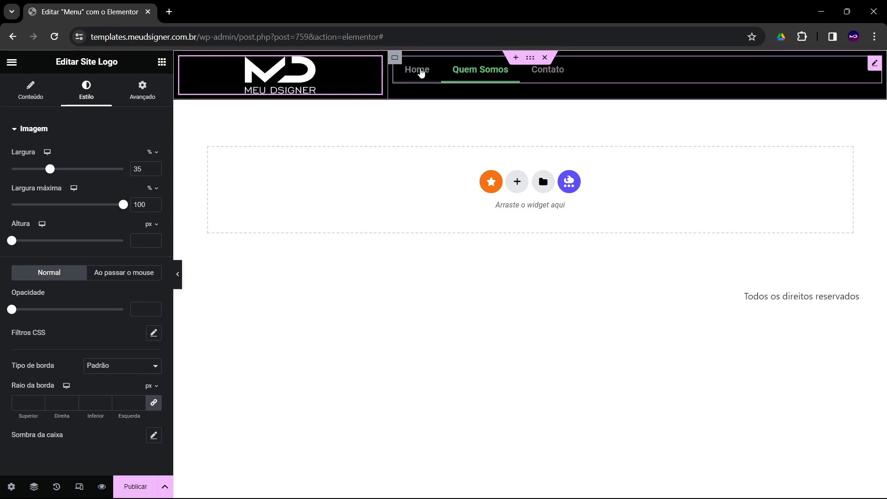
Align the menu column's items to the end and set the menu's normal text color to white, #FFFFFF
left_click(379, 60)
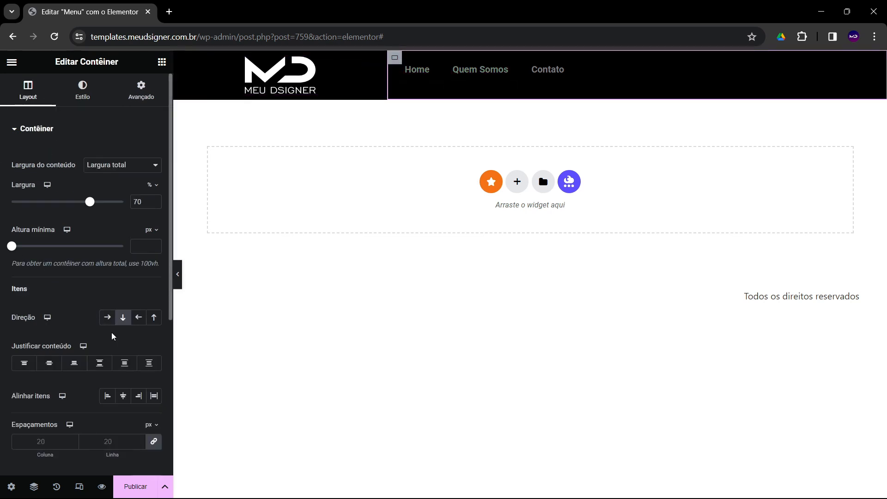
left_click(138, 397)
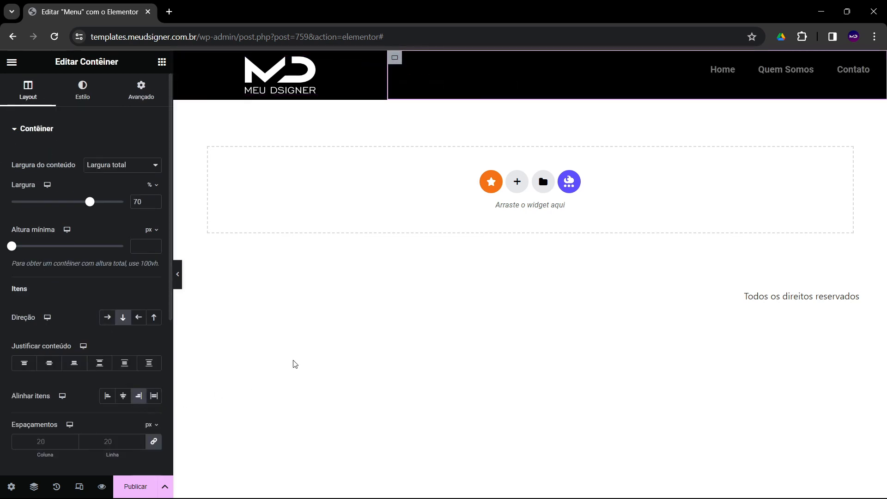
left_click(846, 74)
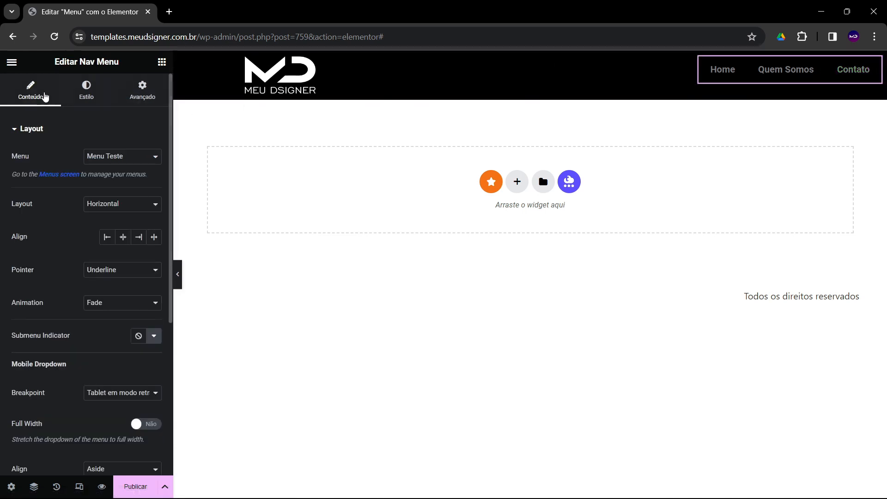
left_click(71, 96)
left_click(153, 204)
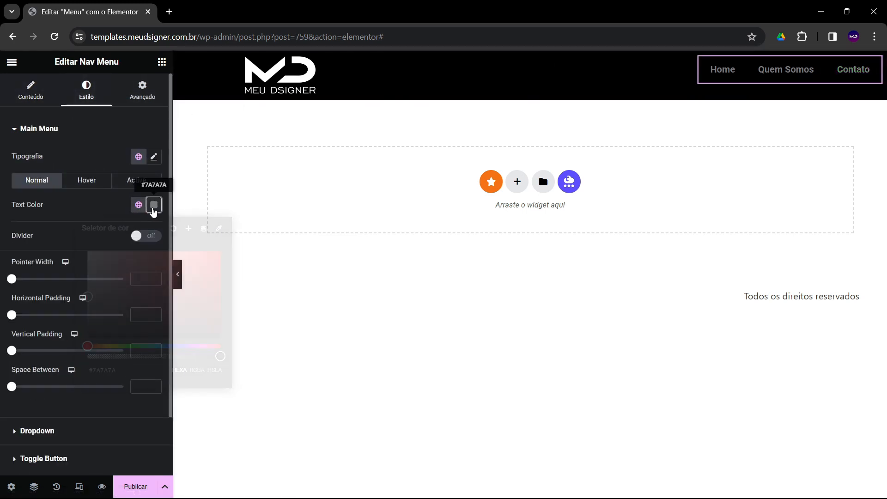
left_click_drag(149, 303, 87, 250)
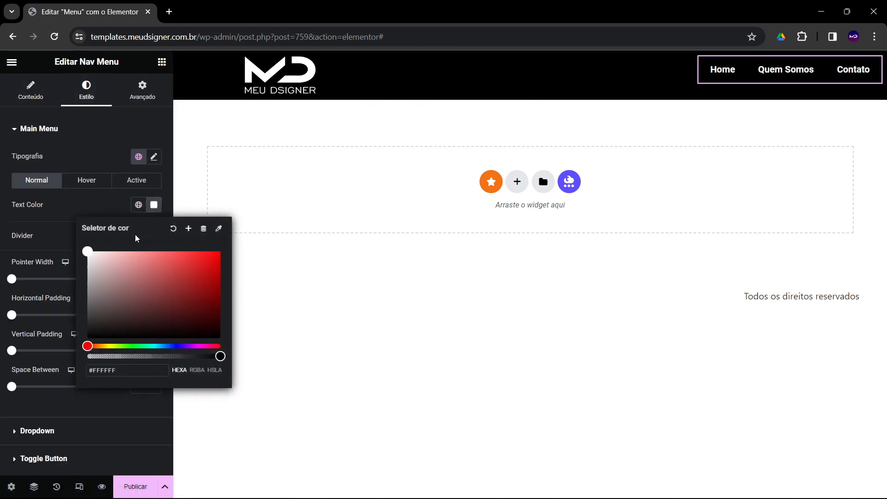
Center the outer container's items vertically so the logo and menu columns line up
left_click(477, 99)
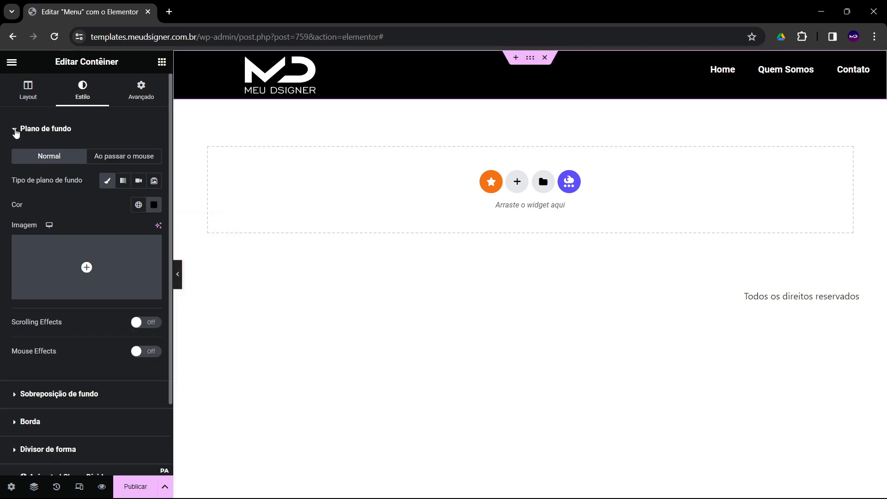
left_click(32, 96)
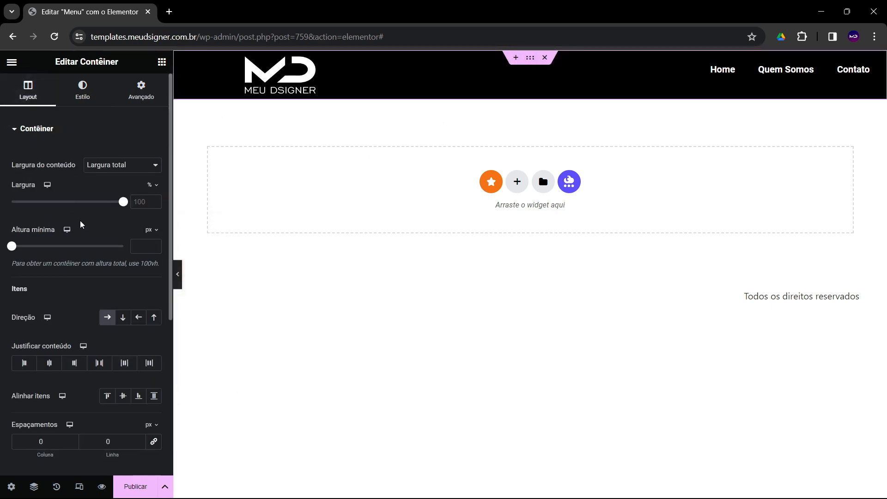
left_click(123, 395)
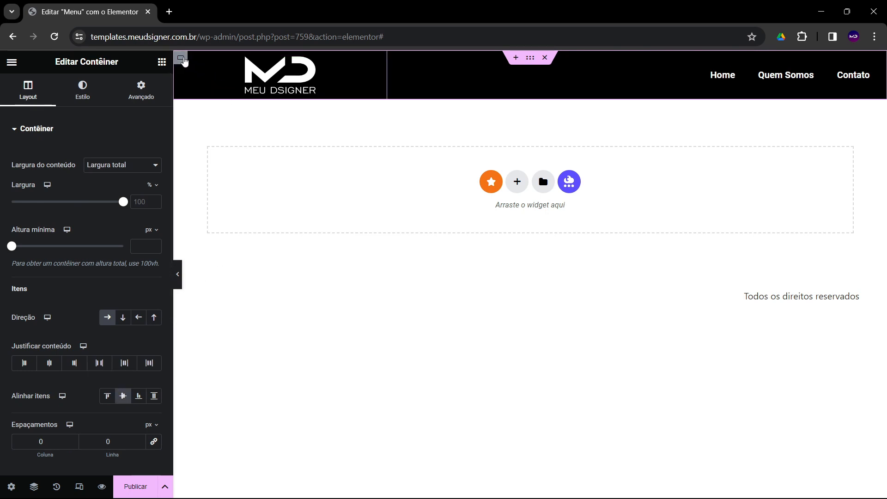
Set the site logo's image alignment to "Esquerda" and preview the header without the editing controls
left_click(180, 58)
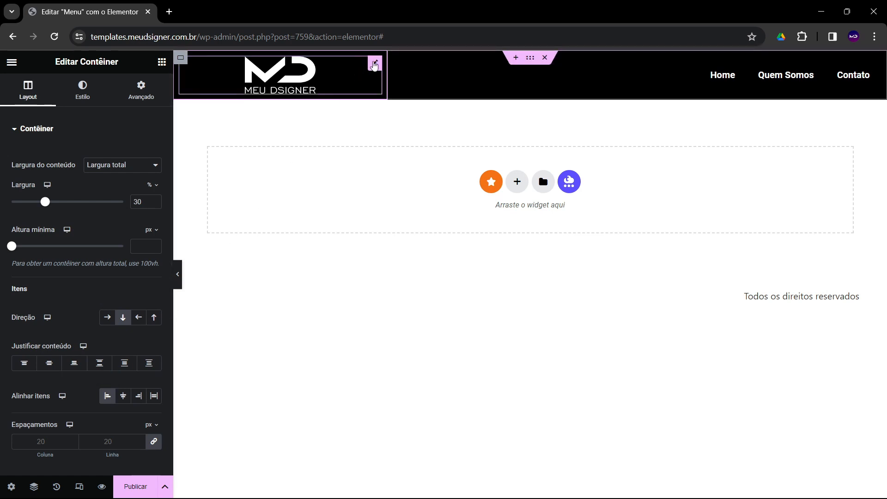
left_click(376, 62)
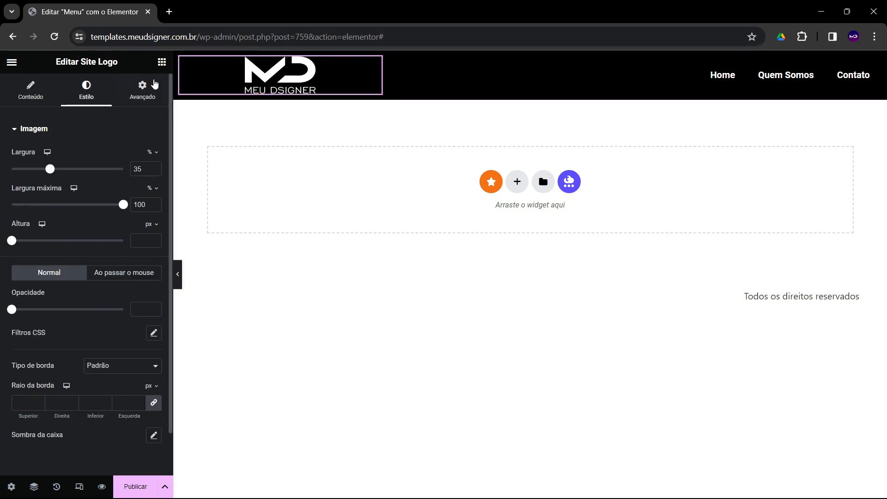
left_click(145, 90)
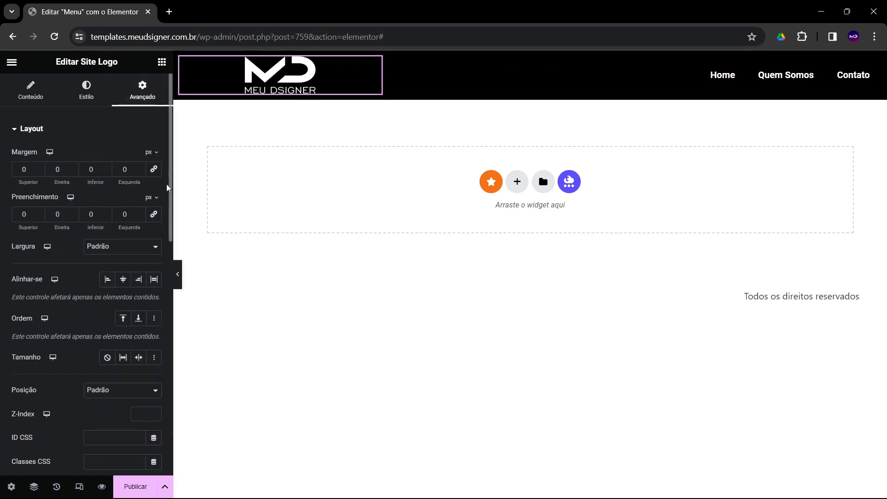
left_click(375, 64)
left_click(353, 69)
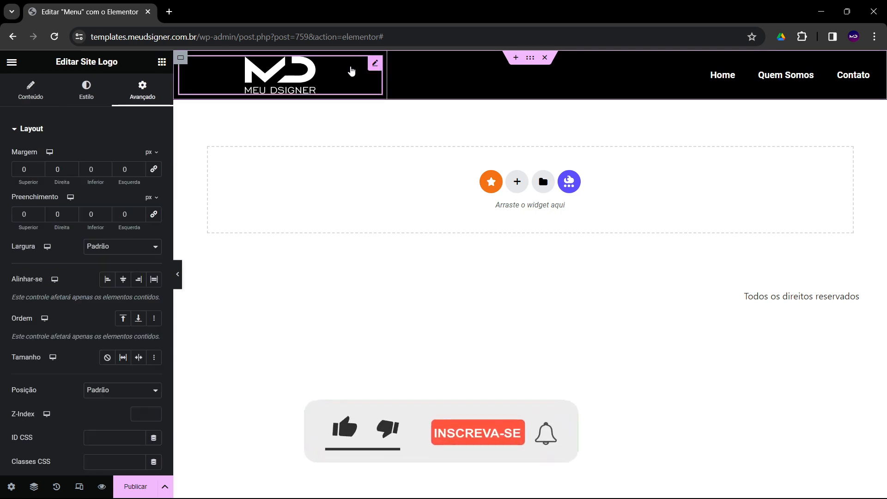
left_click(29, 92)
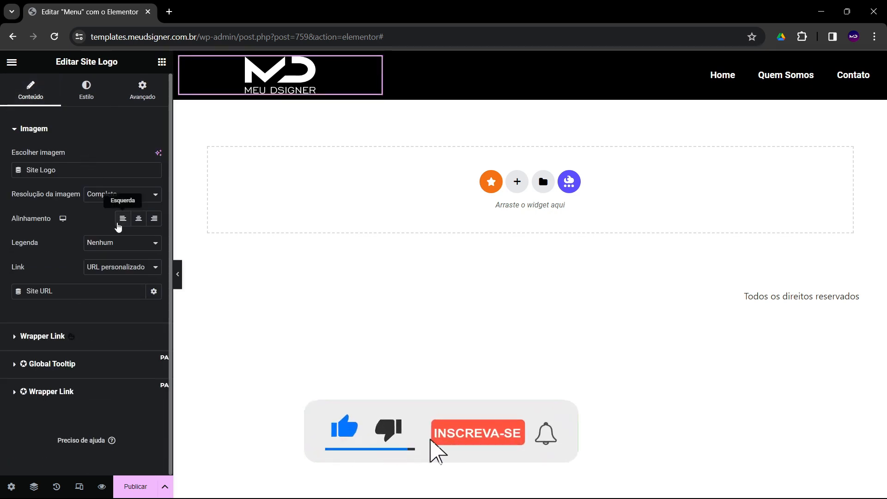
left_click(122, 226)
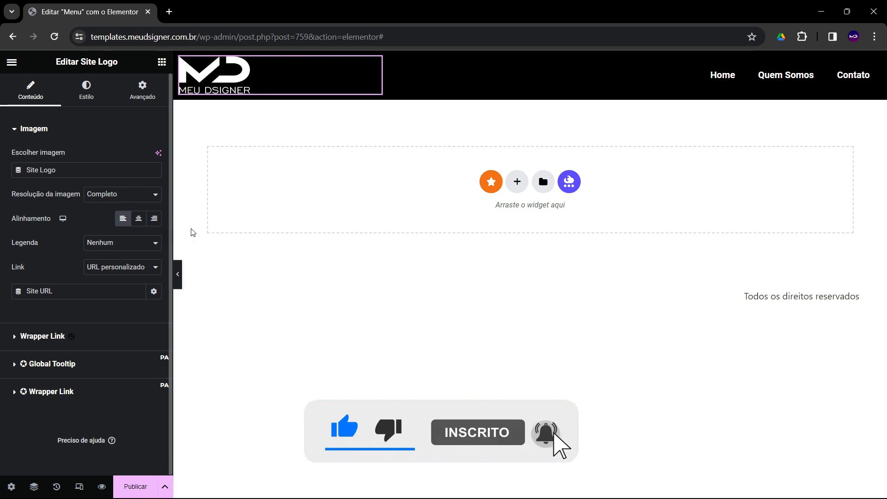
left_click(179, 284)
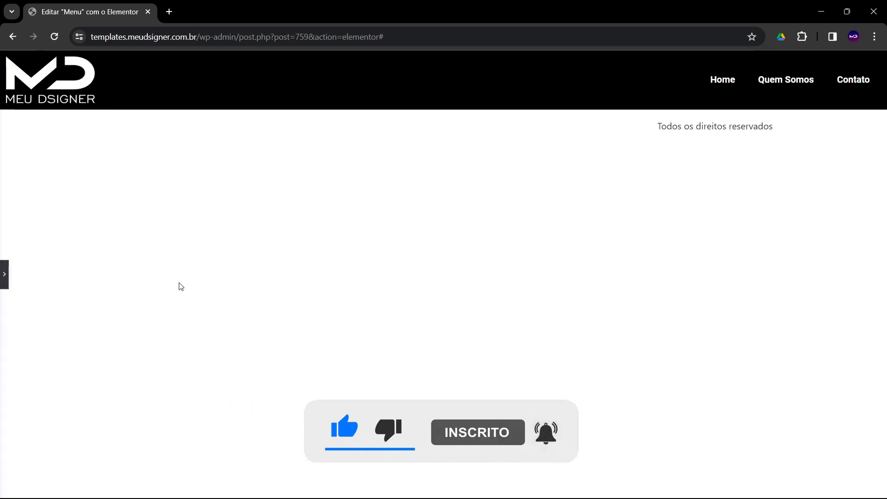
Set the outer container's right and left padding to 30 px and preview the header without the editing controls
left_click(4, 274)
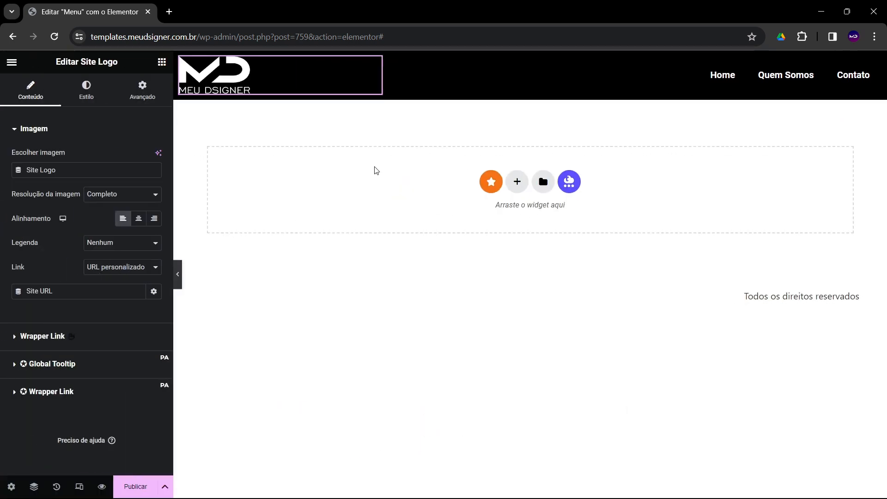
left_click(529, 59)
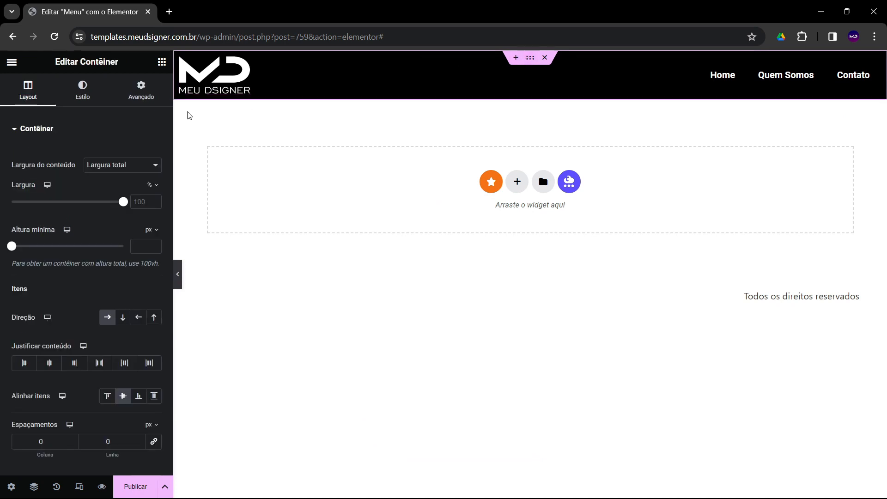
left_click(135, 93)
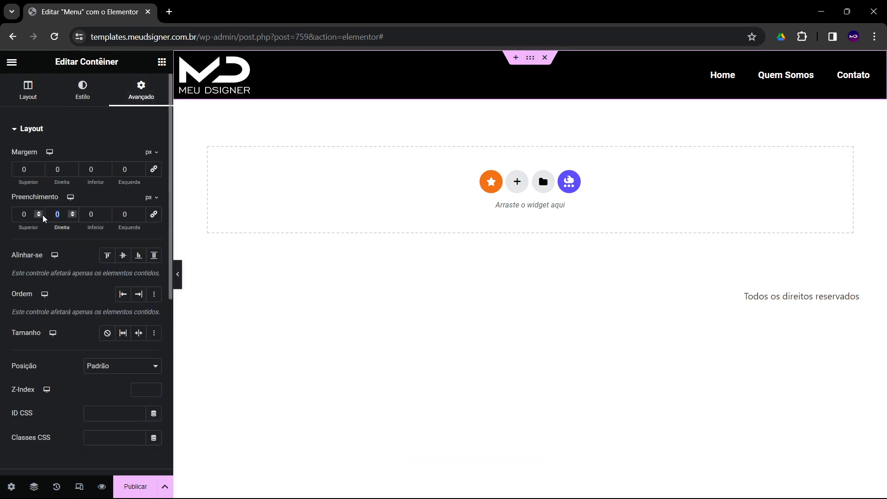
type("30")
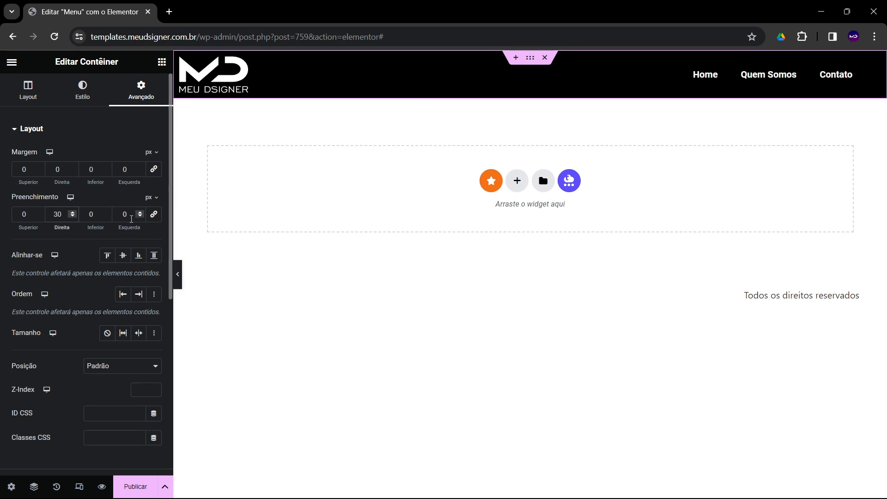
type("30")
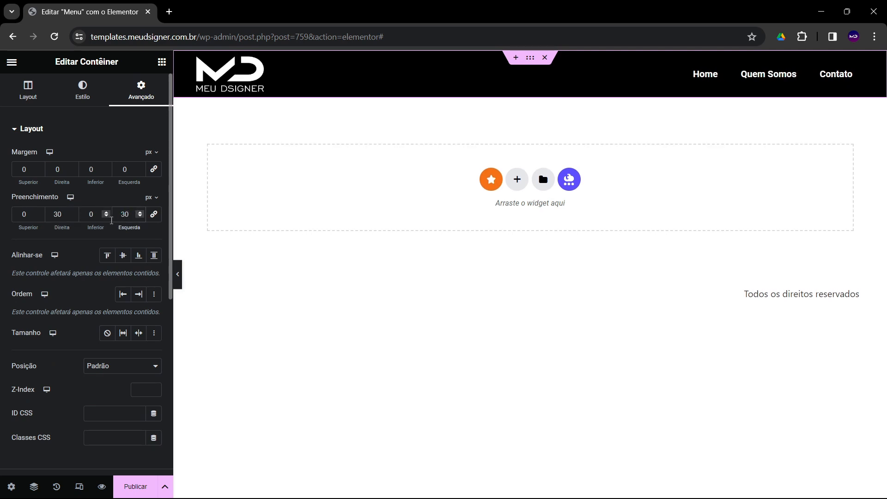
left_click(178, 276)
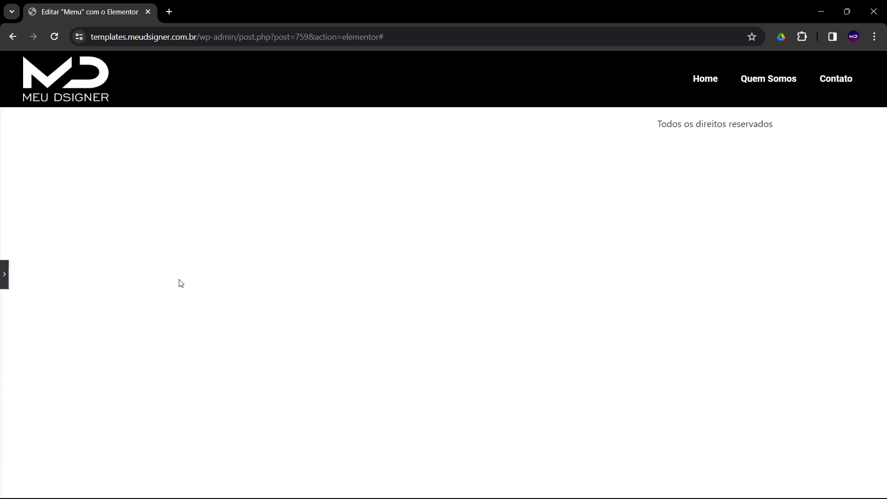
Set the outer container's padding to 60 px on the right and left and 15 px on the top and bottom, previewing the header
left_click(3, 283)
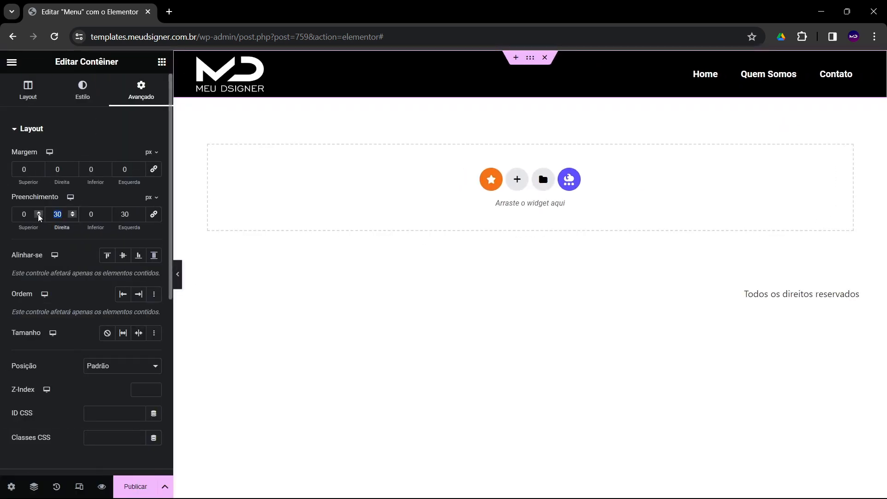
type("6060")
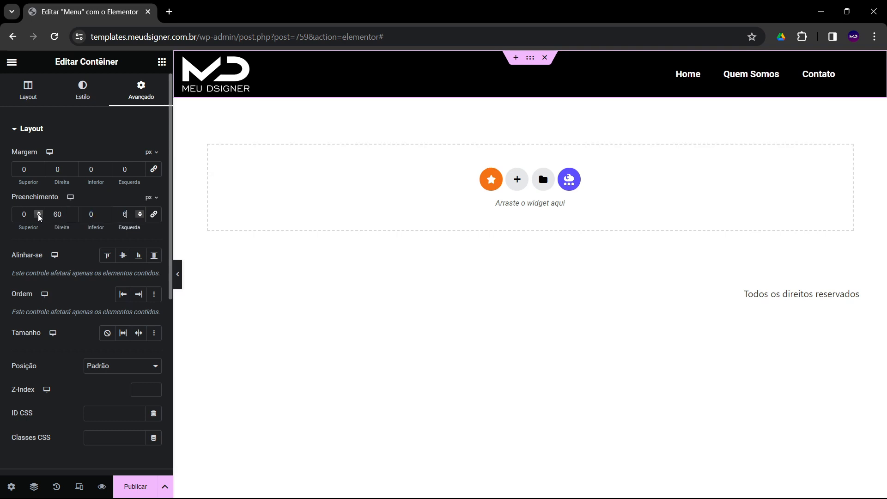
left_click(181, 281)
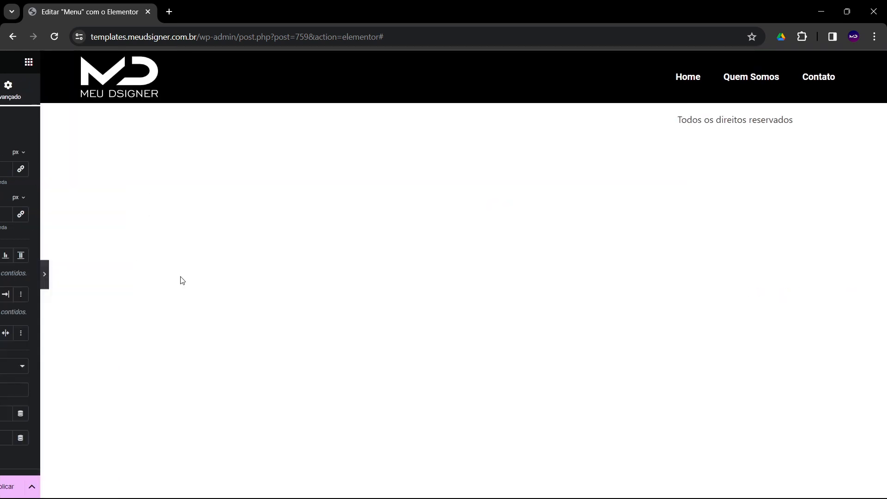
left_click(4, 274)
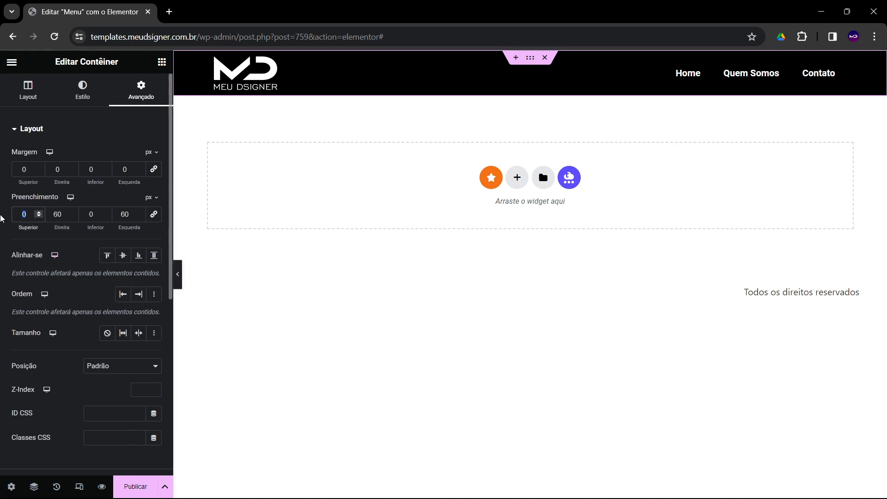
type("1515")
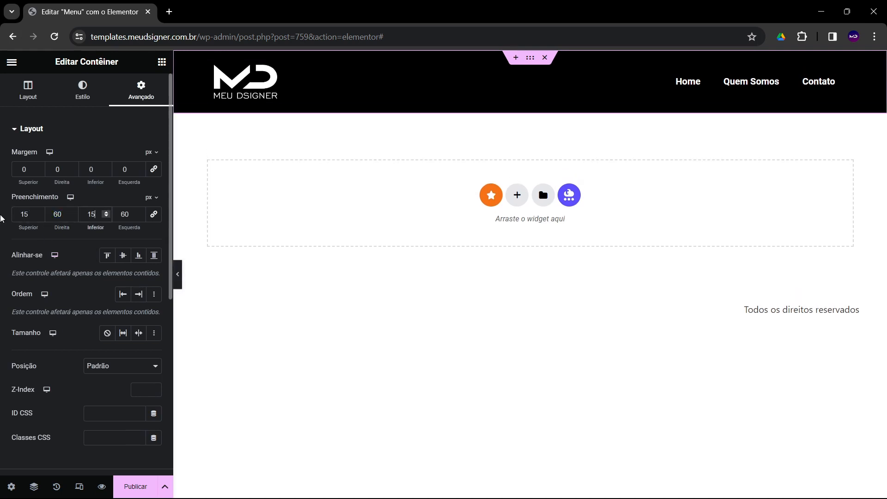
left_click(177, 278)
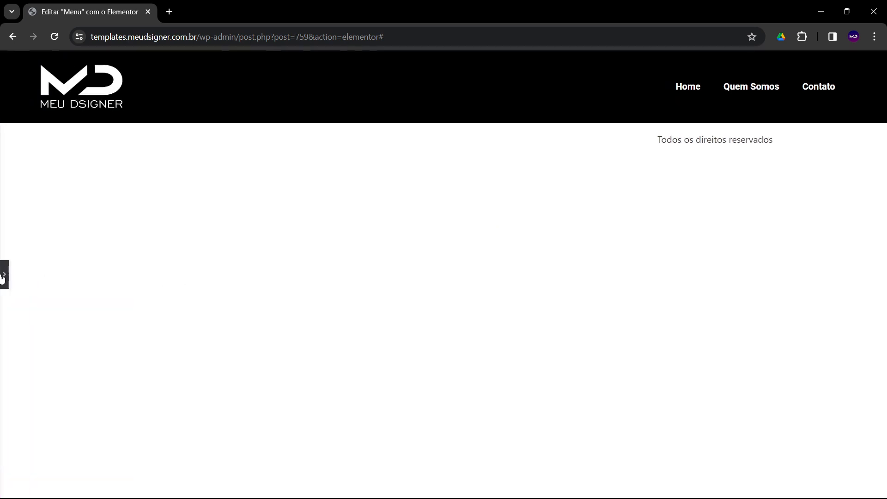
Set the navigation menu's hover text color to gold #D3B71A and copy its hex code
left_click(4, 275)
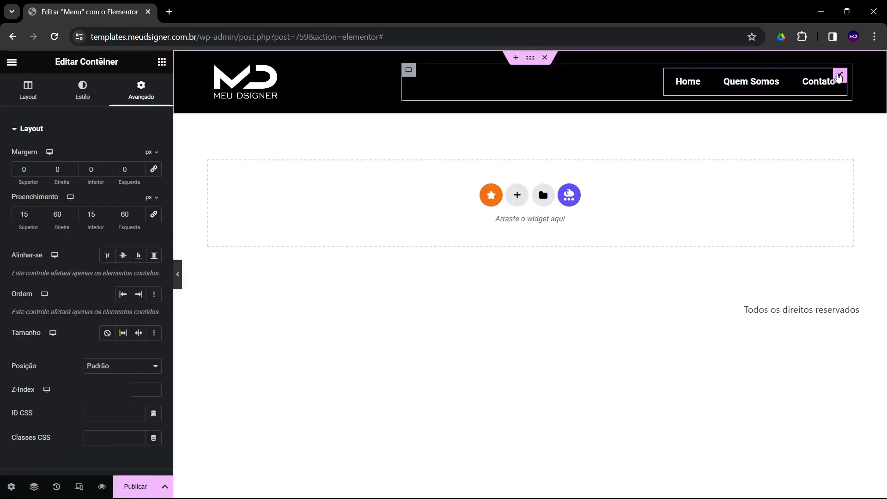
left_click(839, 76)
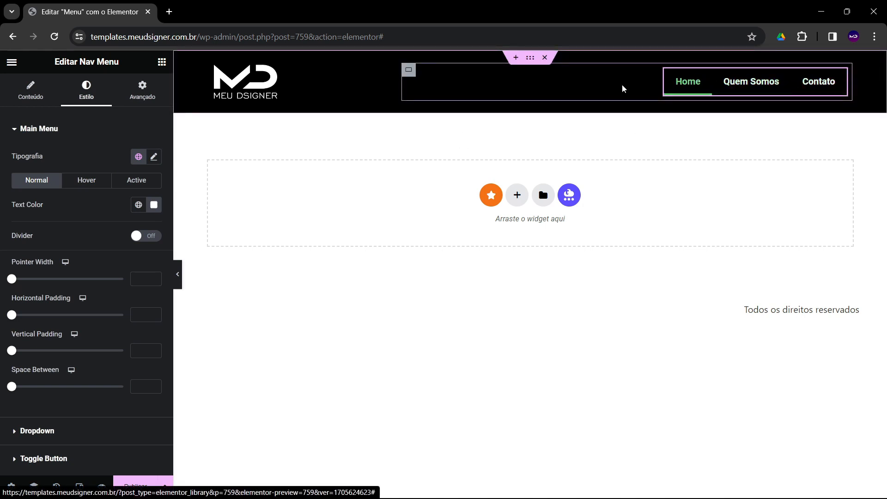
left_click(85, 181)
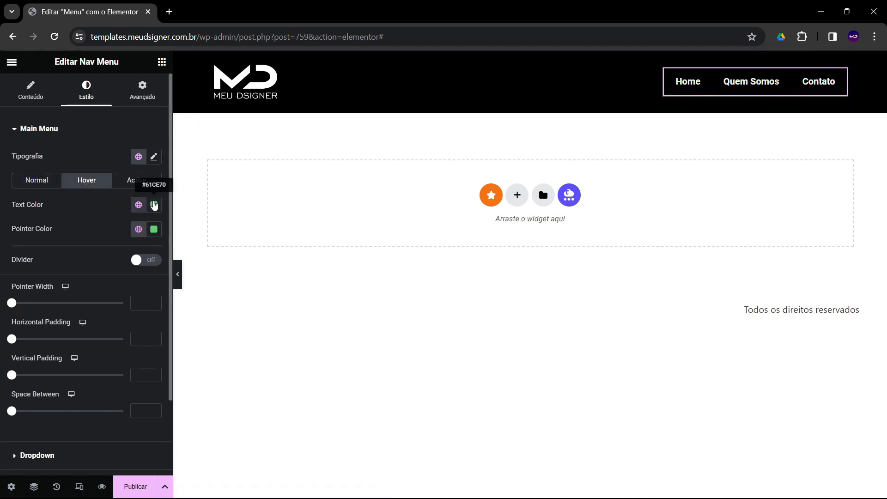
left_click(154, 205)
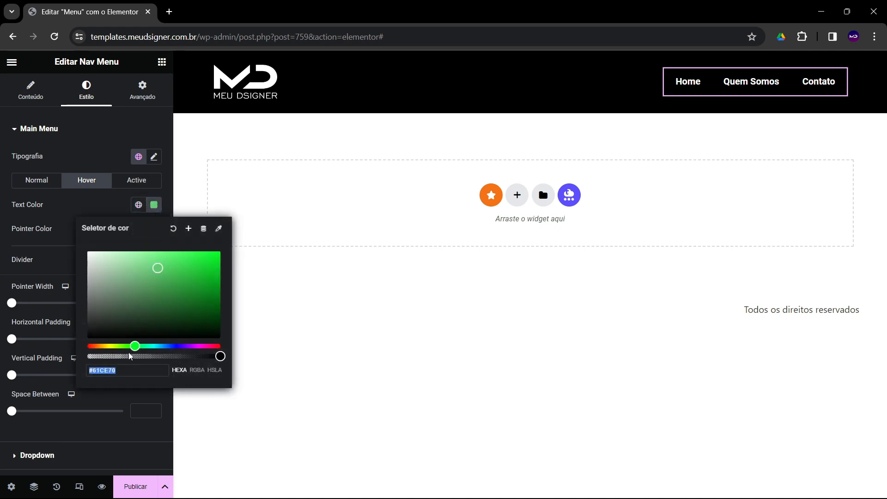
left_click_drag(134, 347, 106, 348)
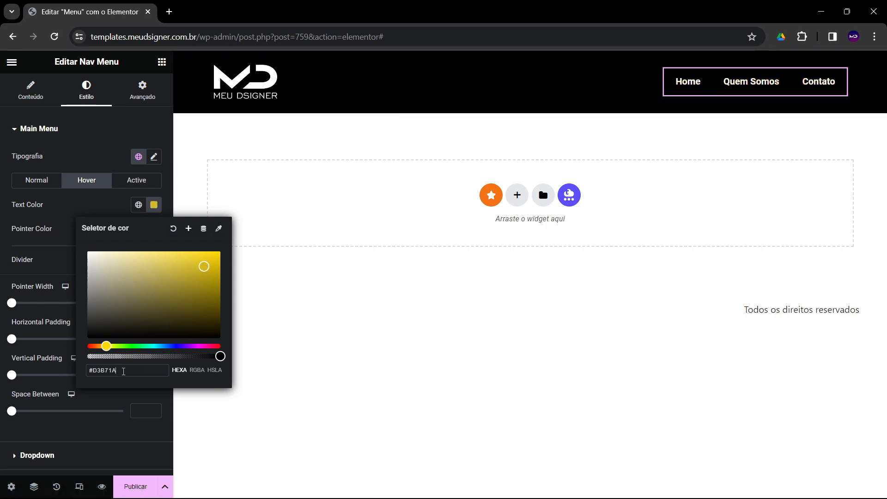
right_click(123, 371)
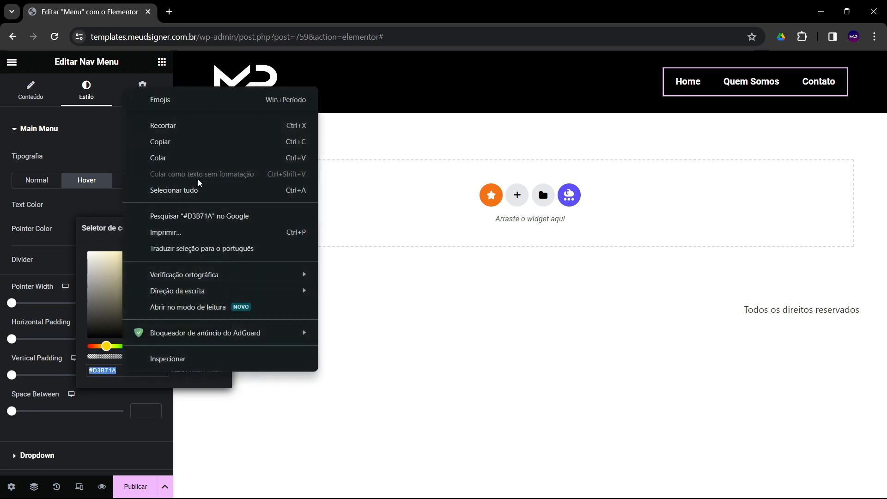
left_click(189, 142)
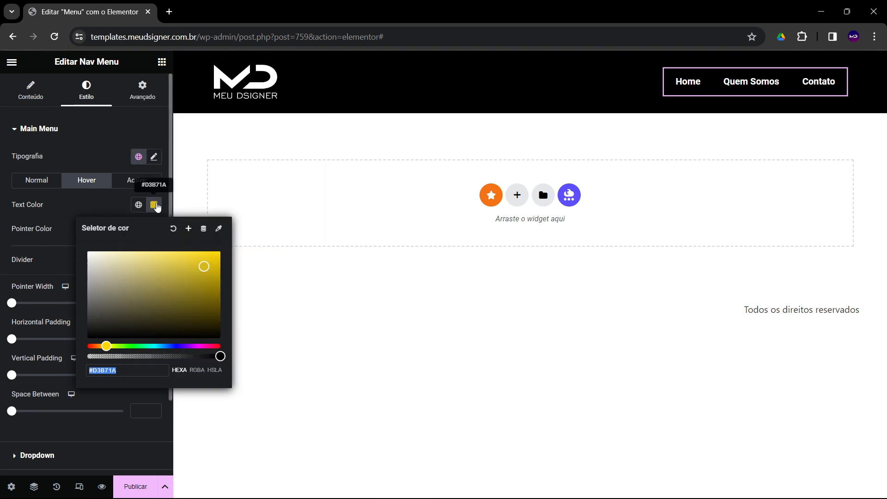
left_click(155, 206)
Apply the copied color #D3B71A to the menu's hover pointer color
left_click(154, 230)
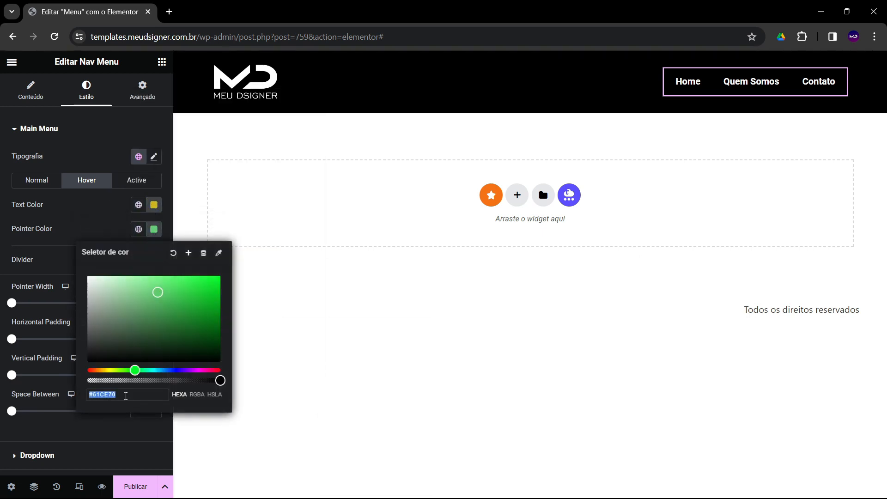
right_click(126, 396)
left_click(172, 181)
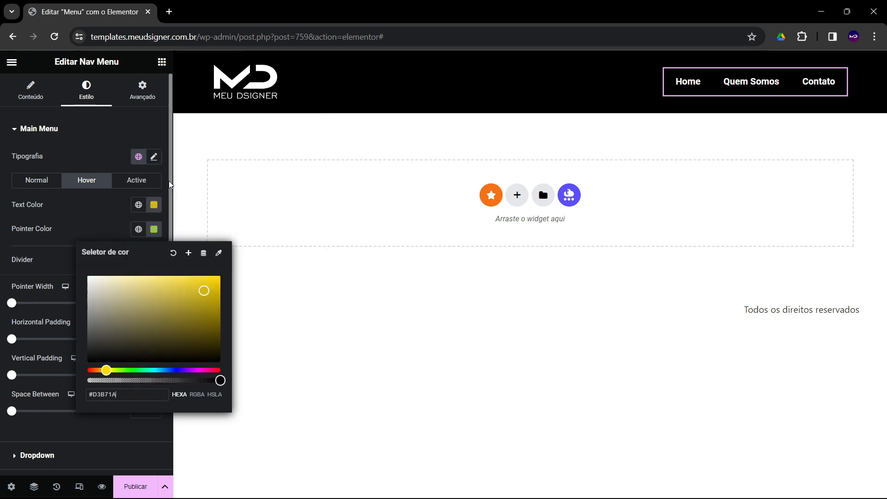
left_click(2, 252)
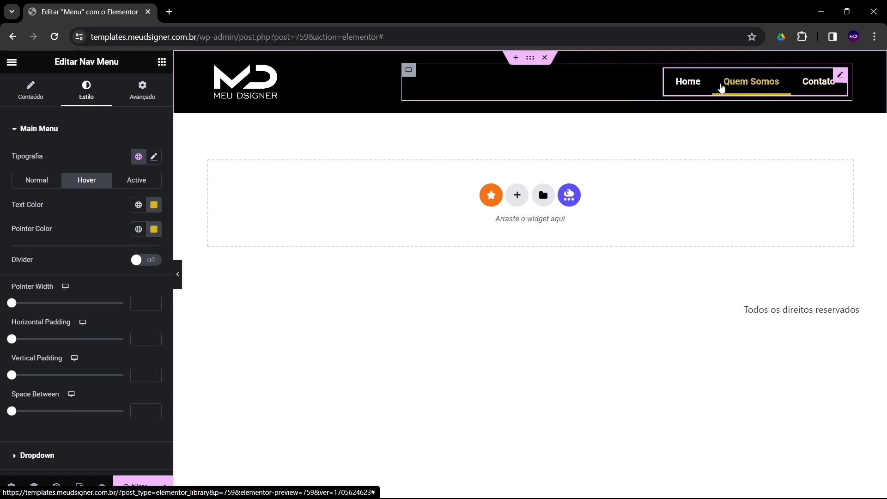
Set the menu's active-state text color to the copied #D3B71A
left_click(151, 184)
left_click(153, 204)
left_click_drag(89, 370, 113, 368)
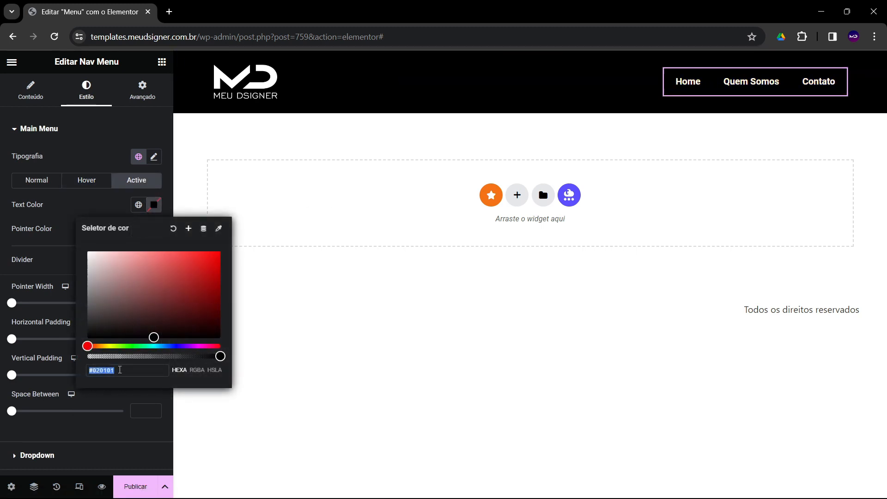
right_click(119, 370)
left_click(172, 154)
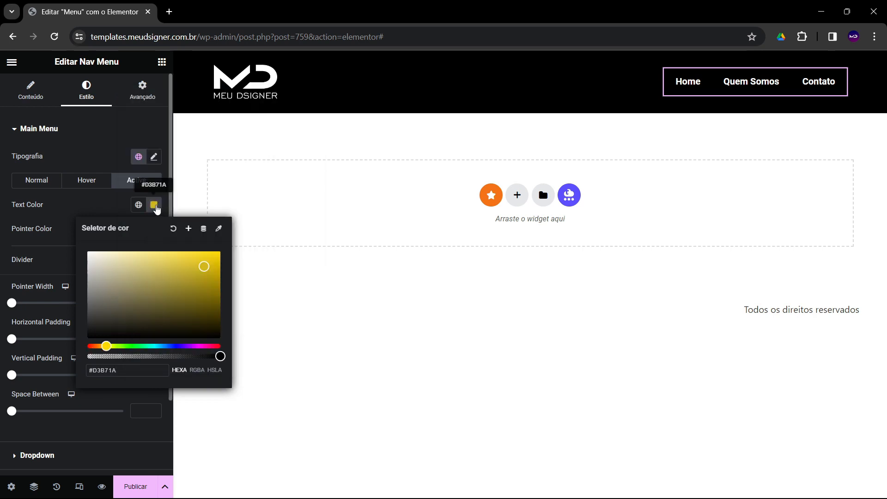
left_click(156, 208)
Set the menu's active-state pointer color to #D3B71A and preview the header without the editing controls
left_click(154, 229)
right_click(118, 394)
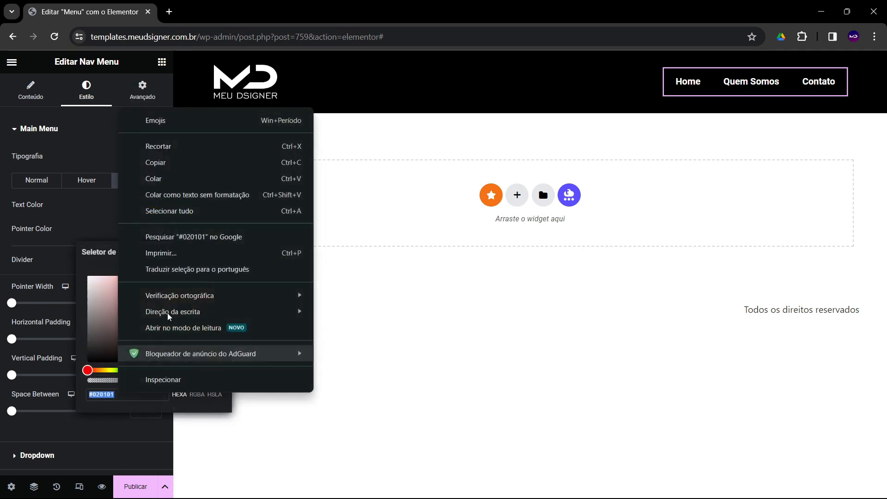
left_click(165, 180)
left_click(154, 229)
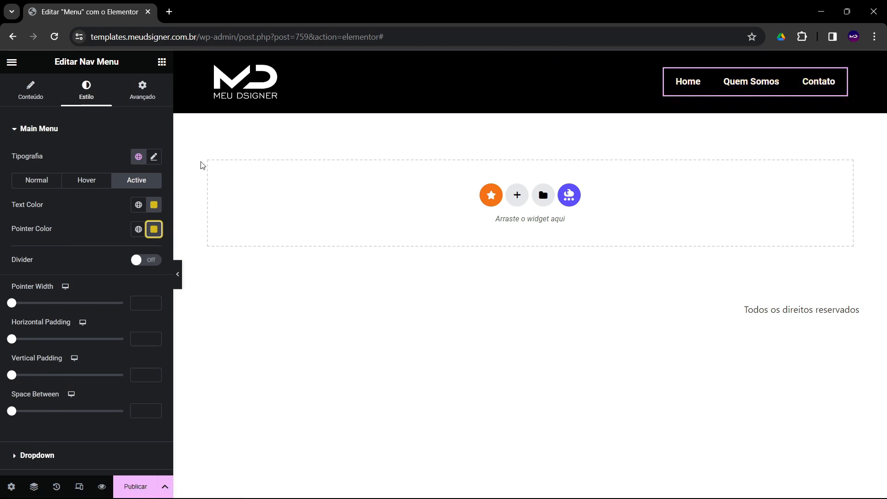
left_click(177, 281)
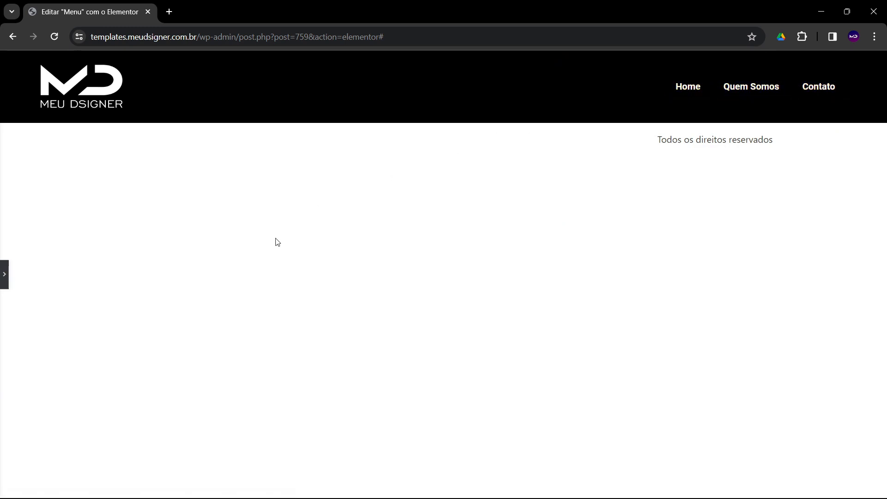
Start publishing the header template and add a display condition that includes "Entire Site"
left_click(6, 274)
left_click(135, 486)
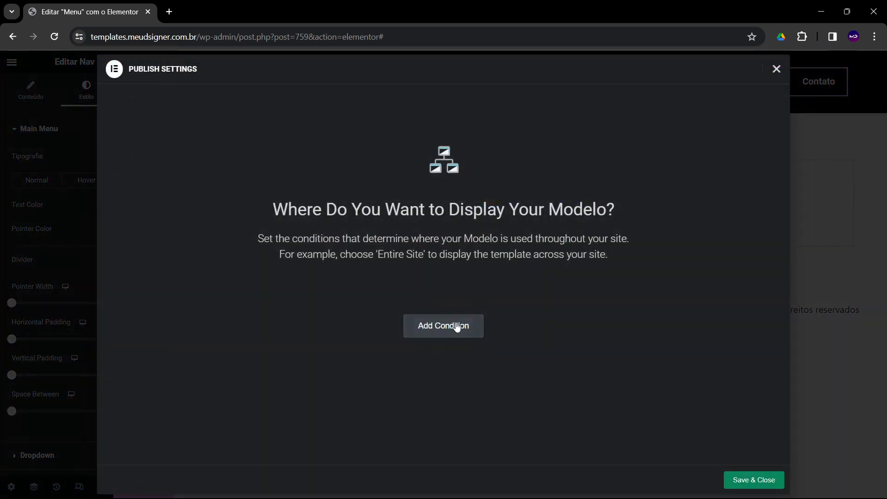
left_click(456, 326)
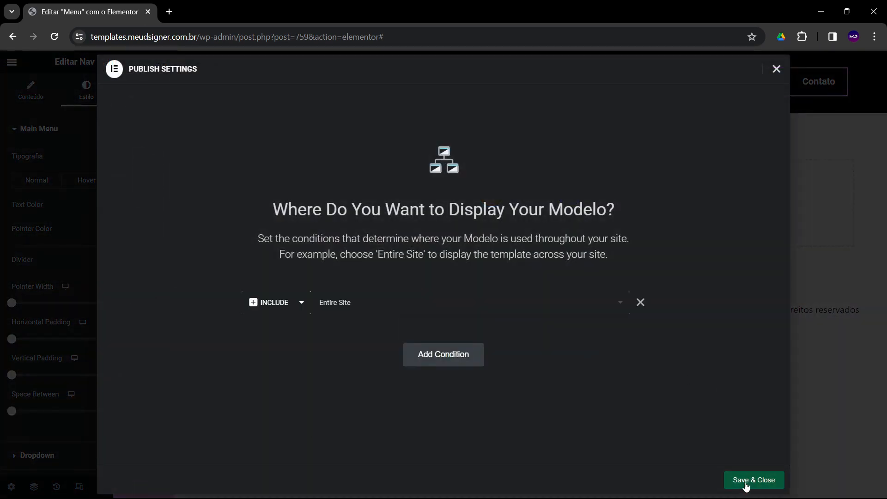